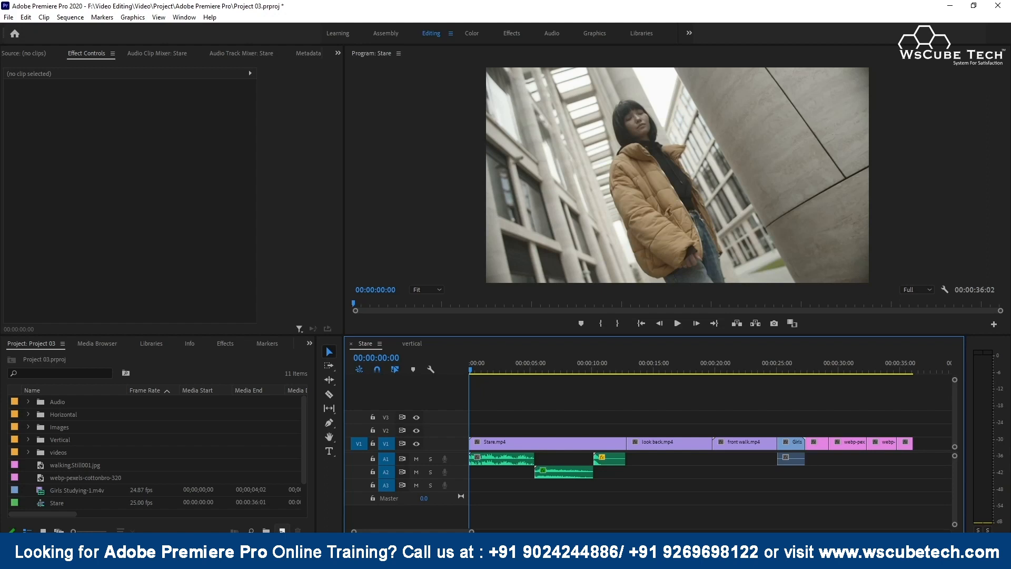
Create an adjustment layer at 1920 × 1080, 25.00 fps and Square Pixels (1.0), and place it on V2 at the sequence start
{"action": "left_click", "coordinate": [282, 530]}
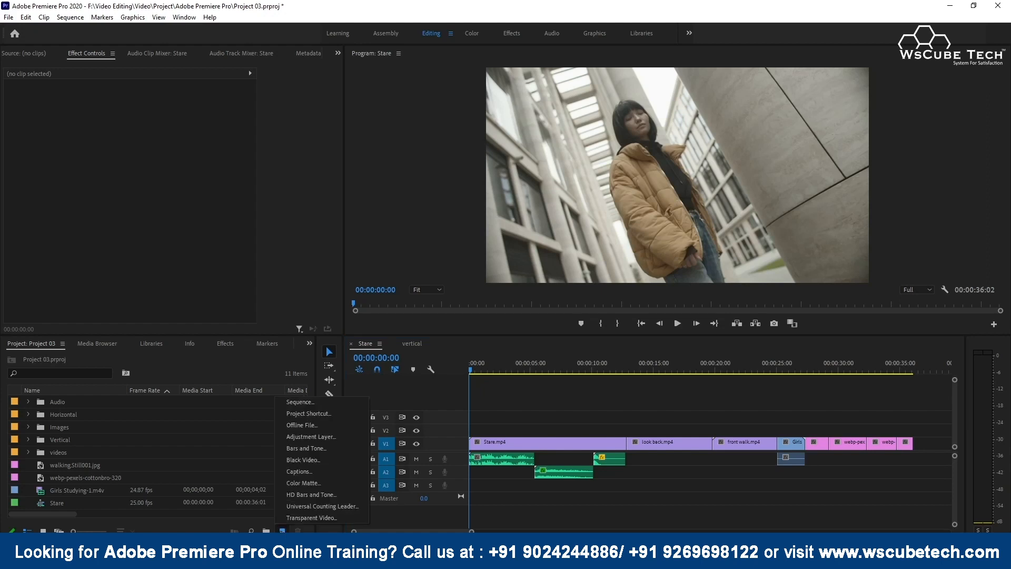
{"action": "left_click", "coordinate": [345, 436]}
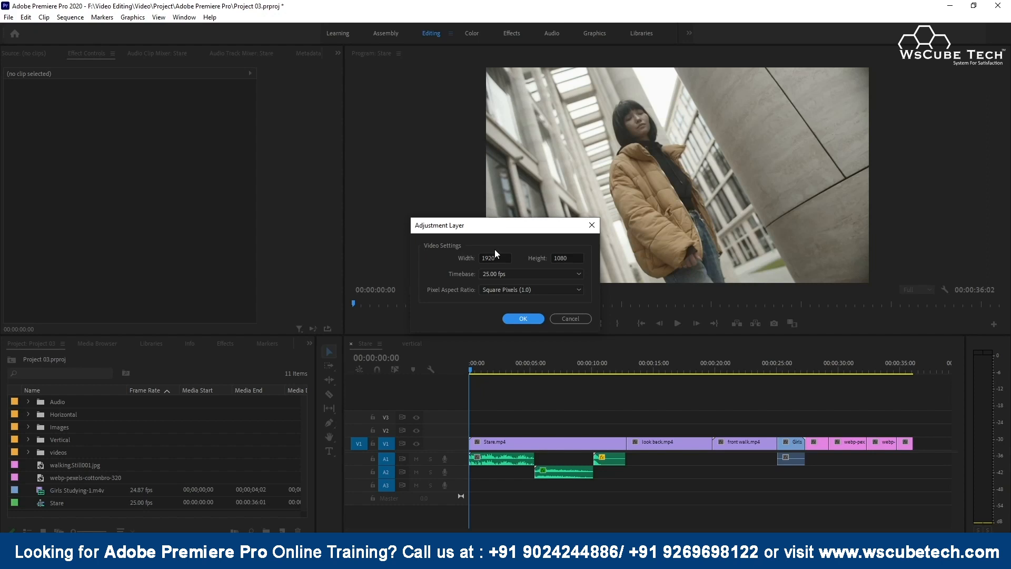
{"action": "left_click", "coordinate": [512, 275]}
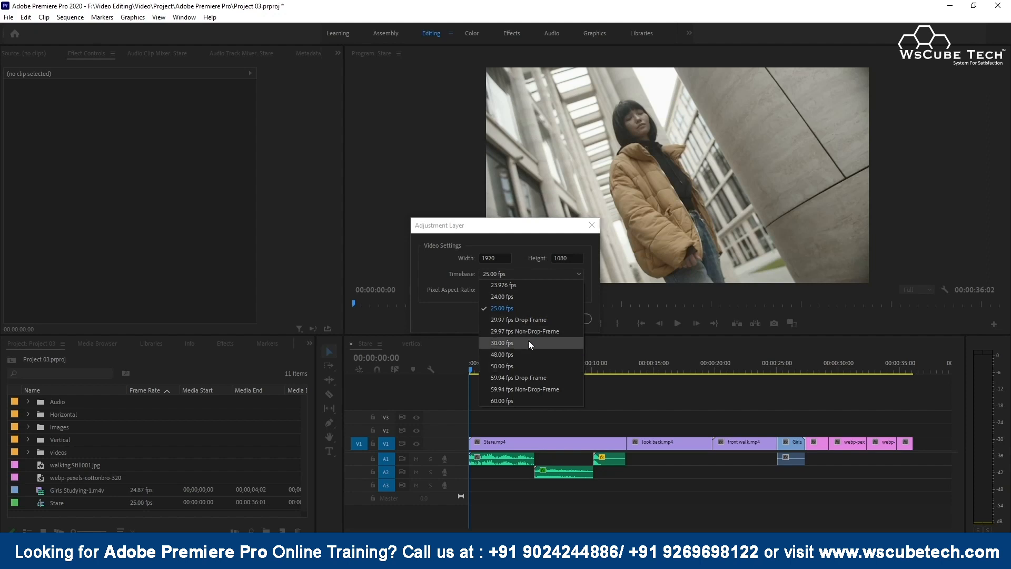
{"action": "left_click", "coordinate": [527, 273]}
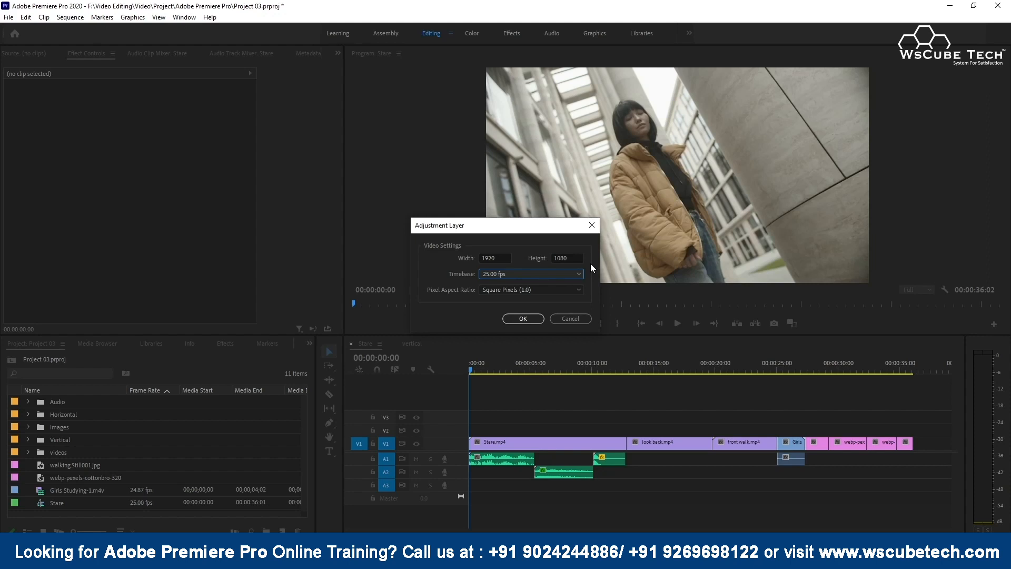
{"action": "left_click", "coordinate": [538, 289]}
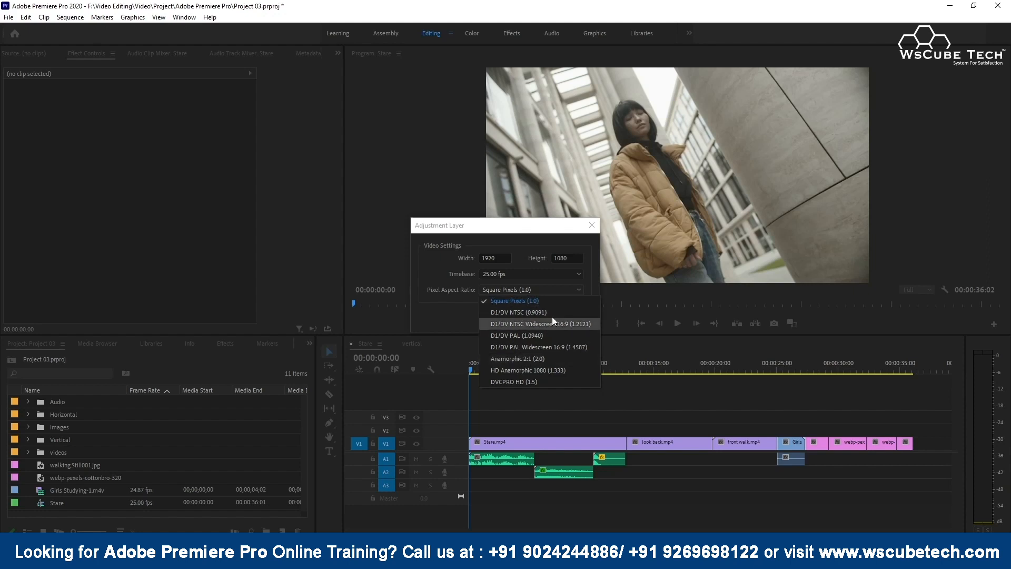
{"action": "left_click", "coordinate": [543, 290]}
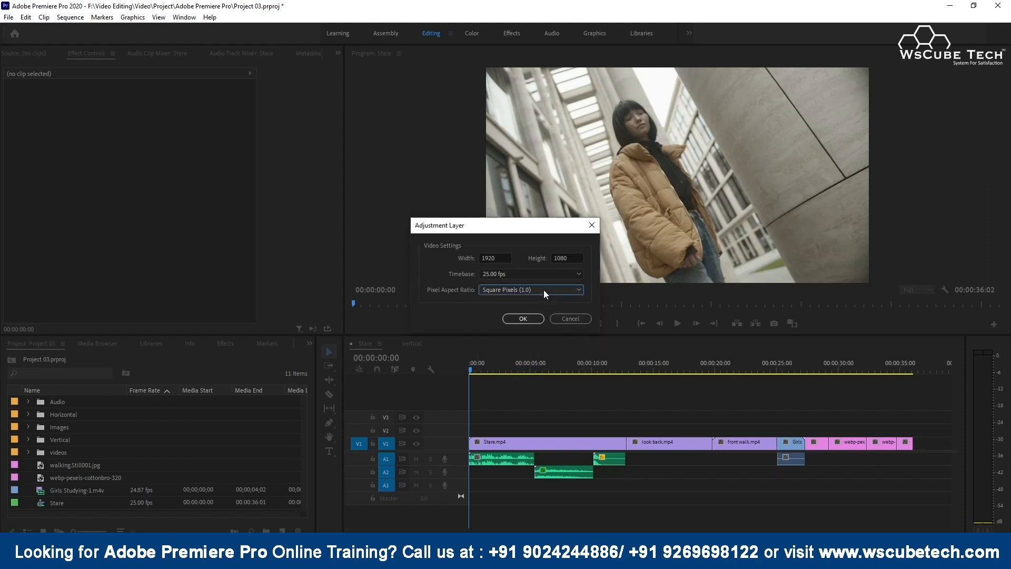
{"action": "left_click", "coordinate": [532, 321]}
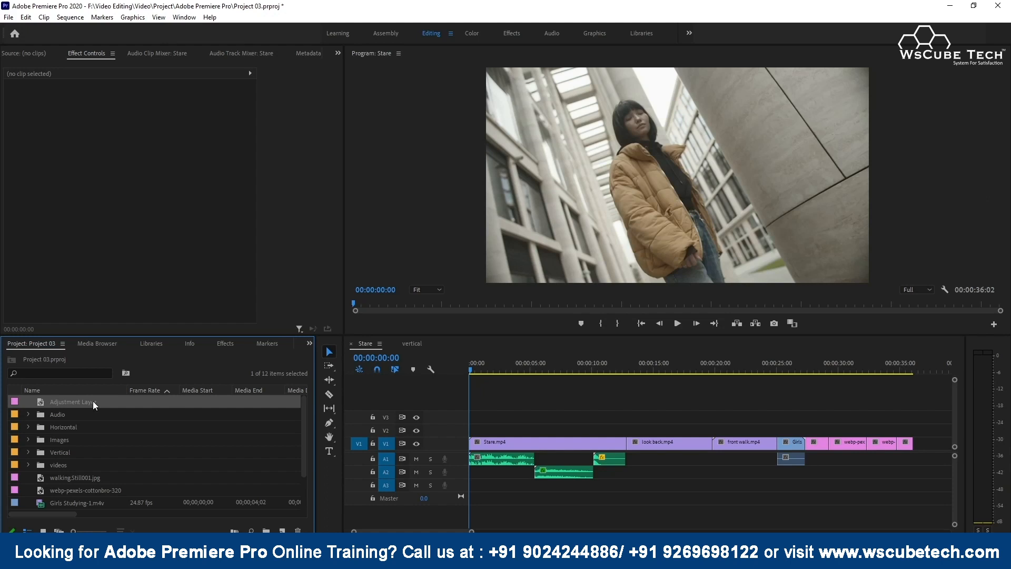
{"action": "left_click_drag", "start_coordinate": [58, 401], "coordinate": [466, 427]}
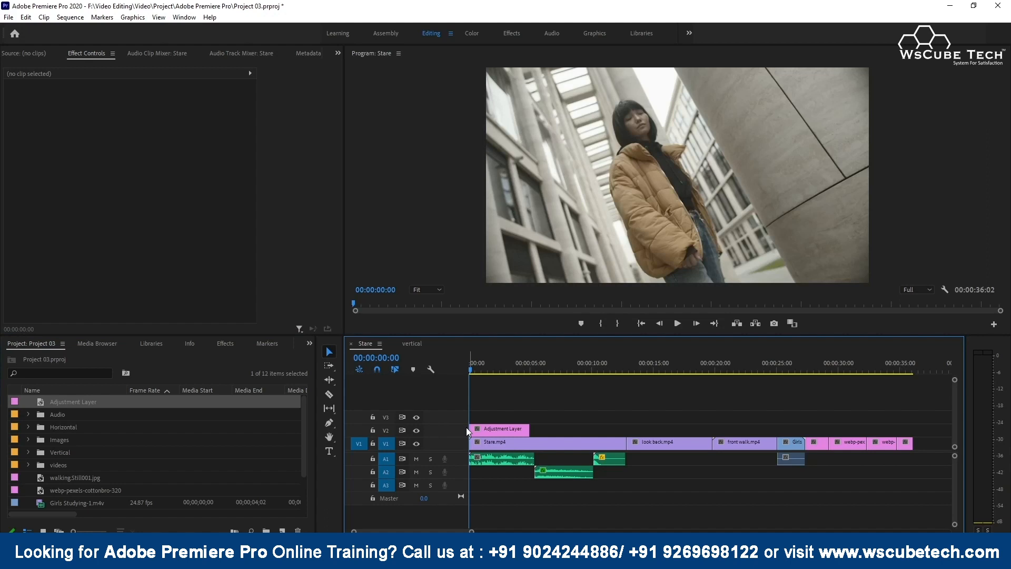
Apply the Black & White video effect to the adjustment layer, with the playhead at 00:00:03:06
{"action": "left_click", "coordinate": [508, 368]}
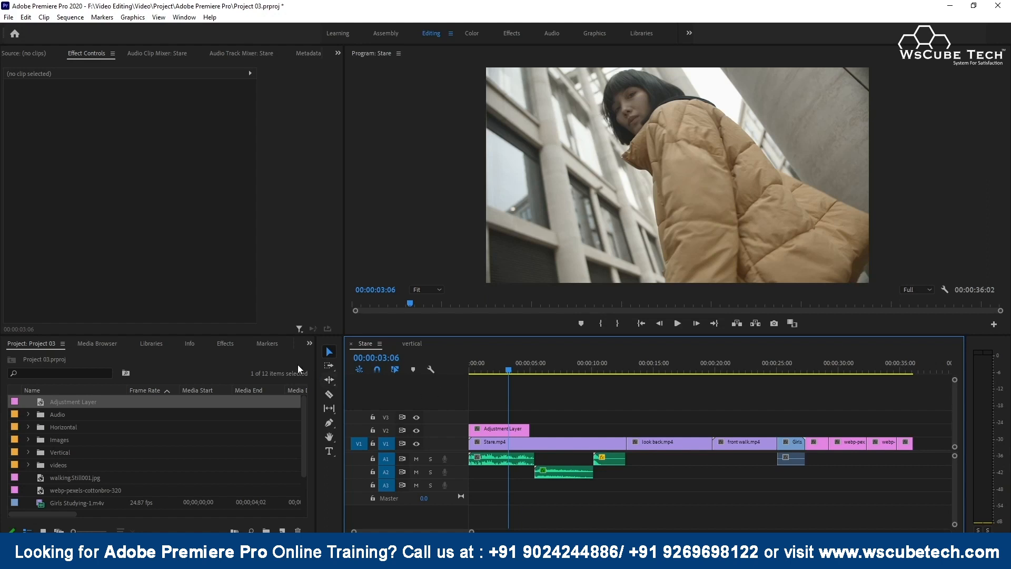
{"action": "left_click", "coordinate": [226, 343]}
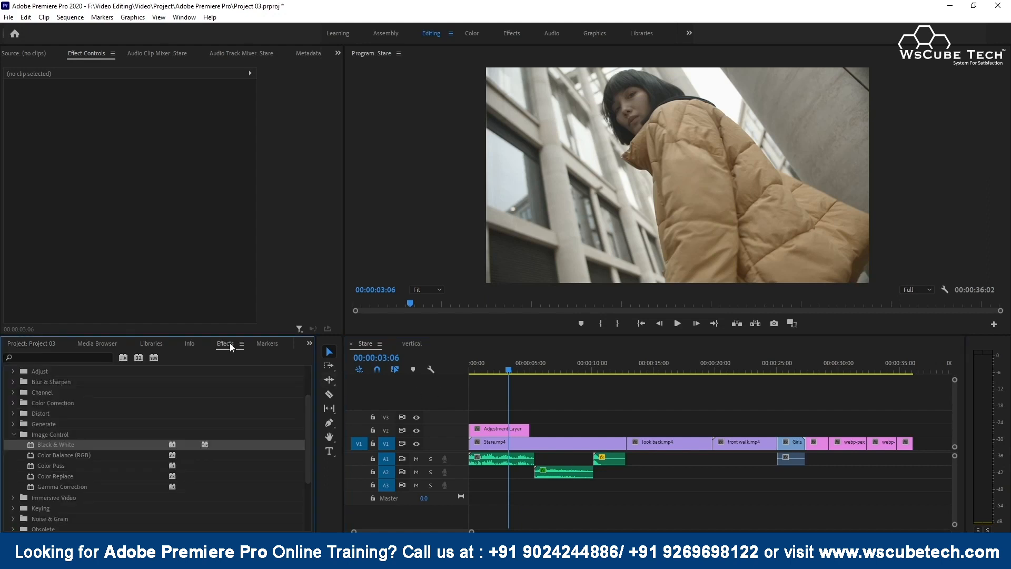
{"action": "left_click", "coordinate": [184, 17]}
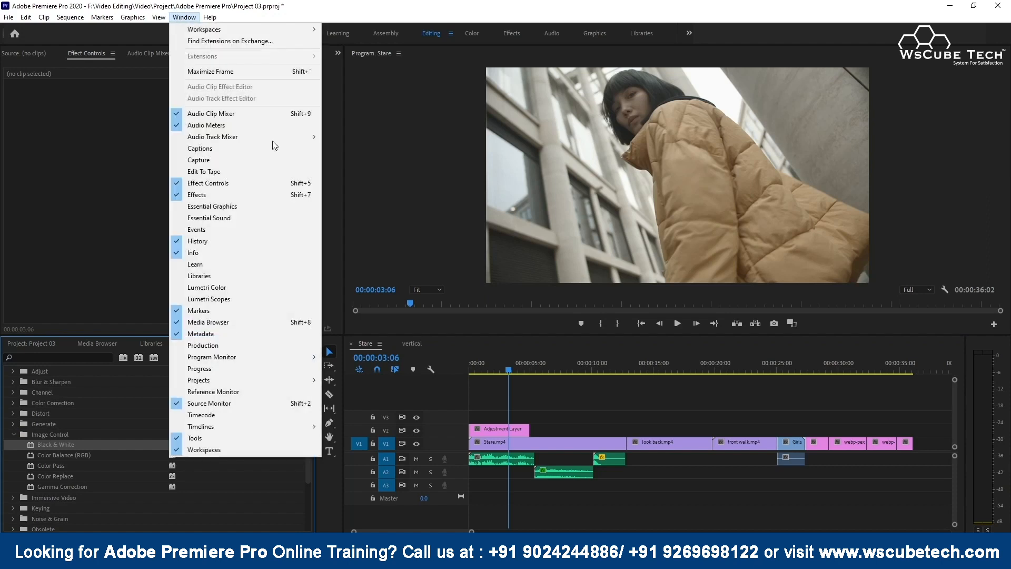
{"action": "left_click", "coordinate": [189, 20]}
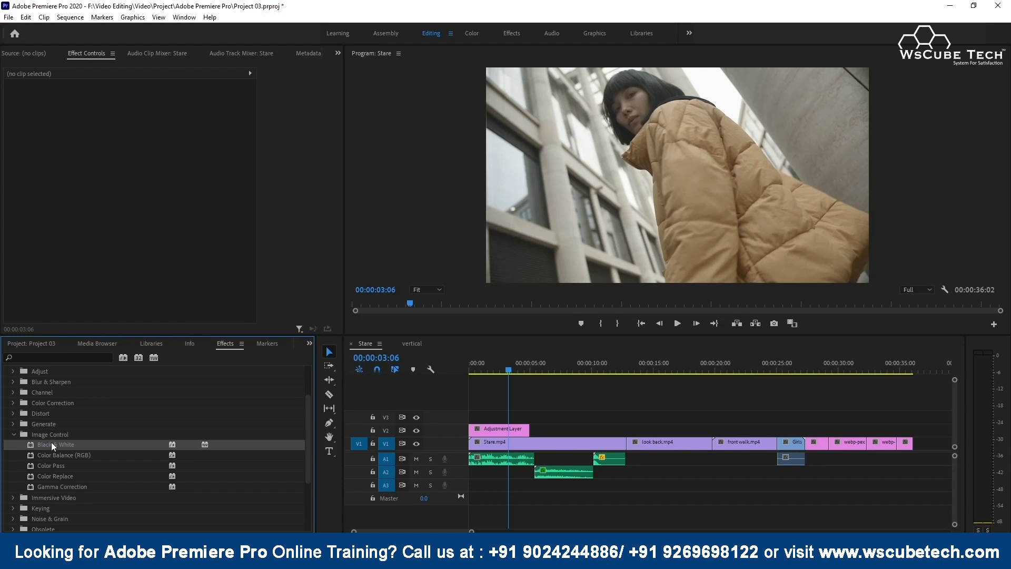
{"action": "left_click_drag", "start_coordinate": [52, 443], "coordinate": [500, 428]}
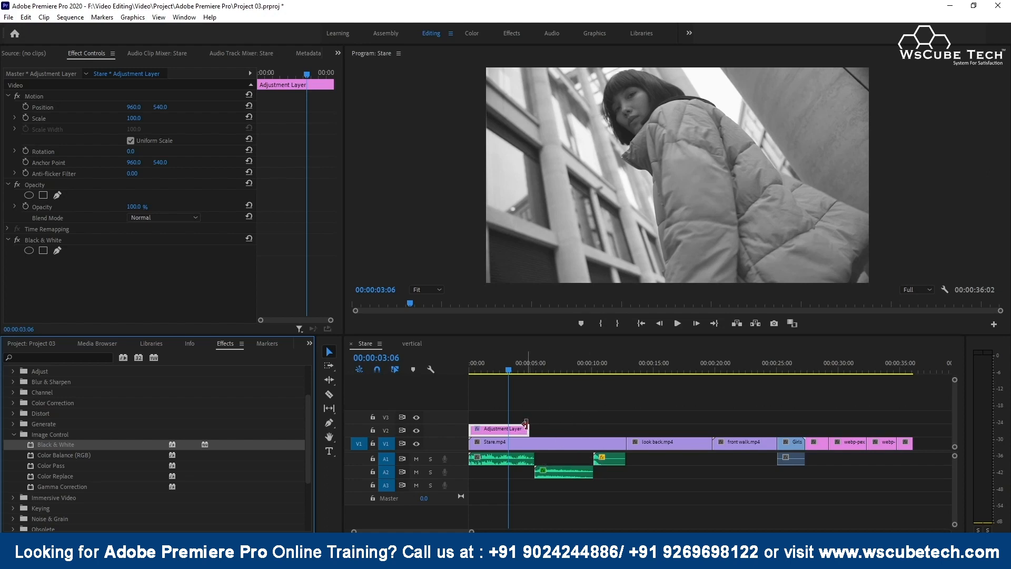
Shorten the adjustment layer to about 2 seconds and view the frame at 00:00:01:04 beneath it
{"action": "left_click_drag", "start_coordinate": [525, 424], "coordinate": [490, 423]}
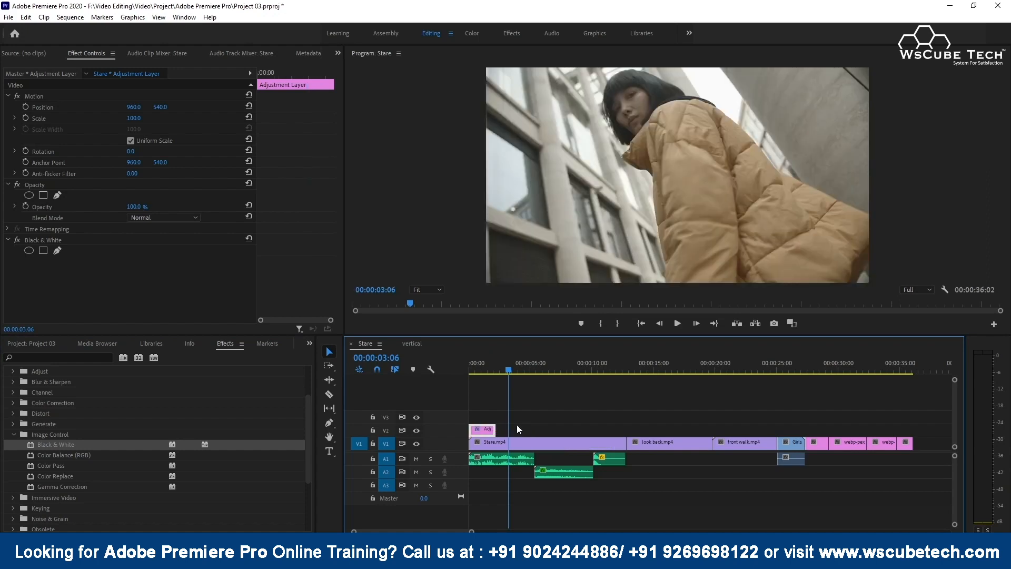
{"action": "left_click", "coordinate": [484, 363]}
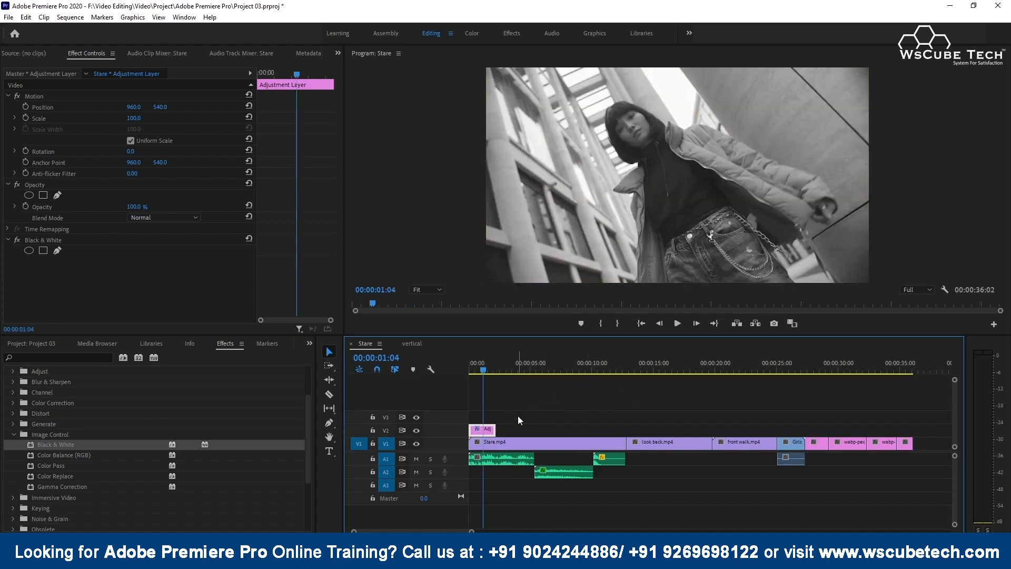
Extend the adjustment layer to about 00:00:15:16, partway over look back.mp4, and play the sequence from 00:00:12:11 past its end
{"action": "left_click_drag", "start_coordinate": [494, 428], "coordinate": [660, 429]}
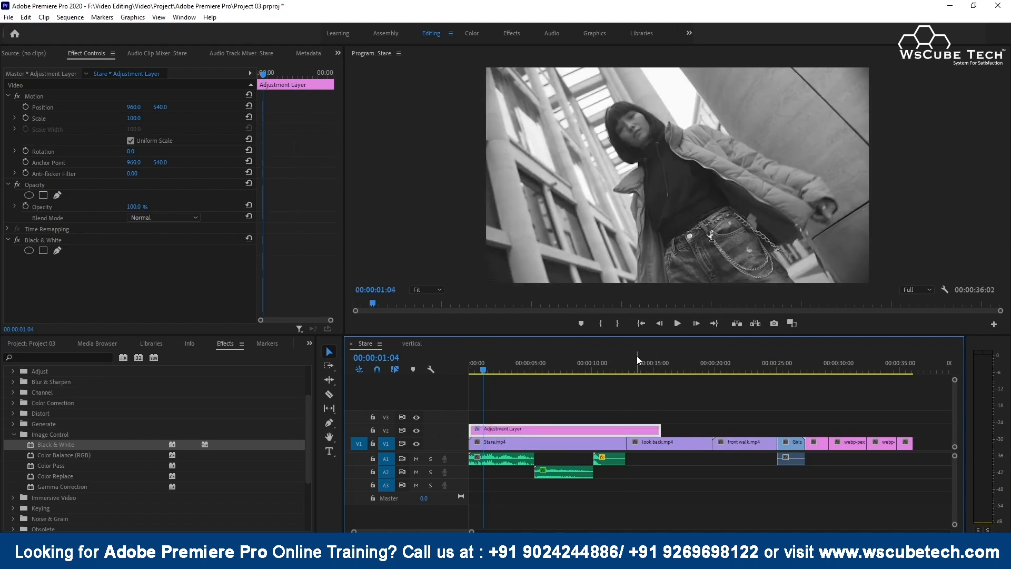
{"action": "left_click", "coordinate": [623, 365]}
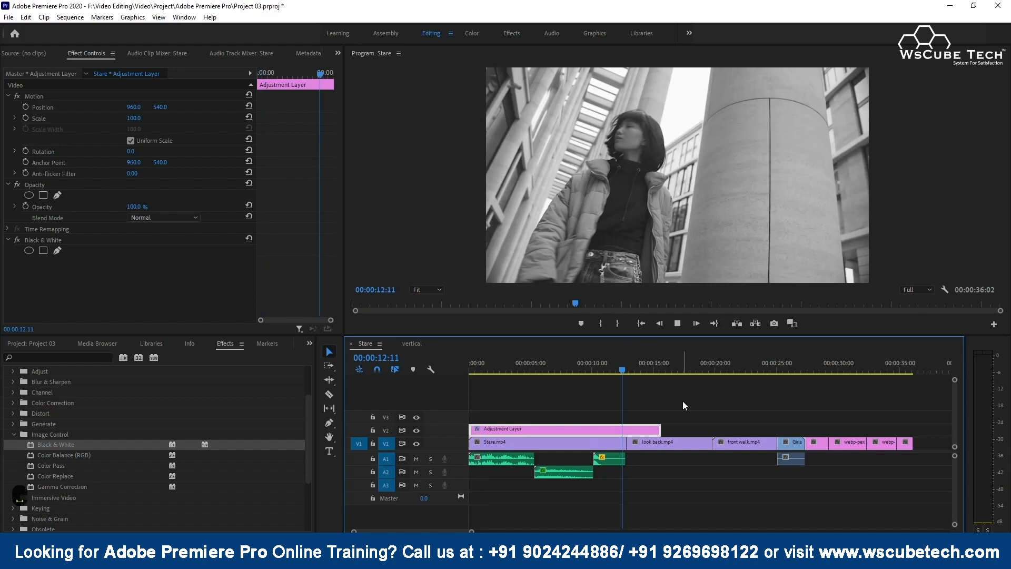
{"action": "key", "text": "space"}
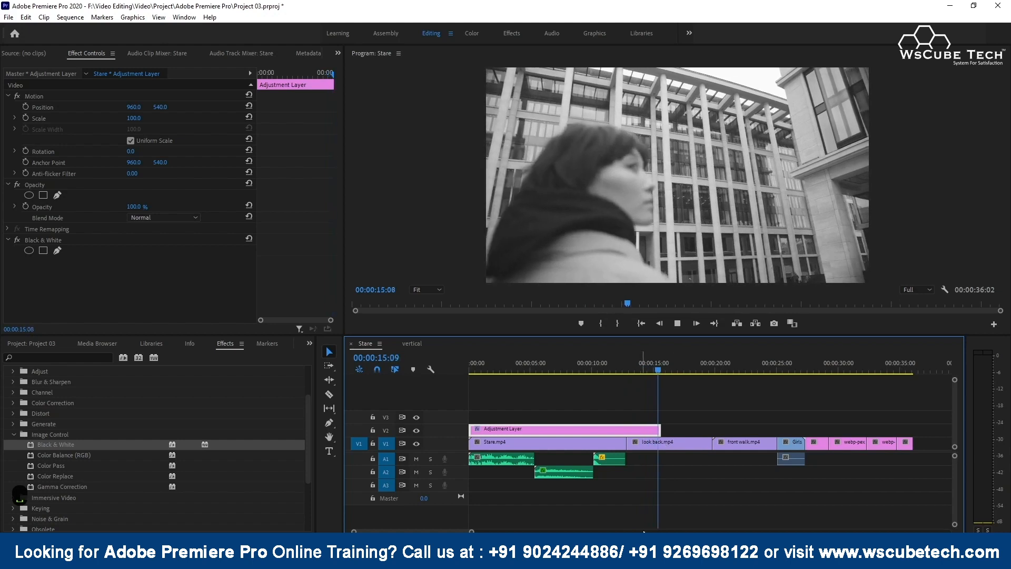
{"action": "key", "text": "space"}
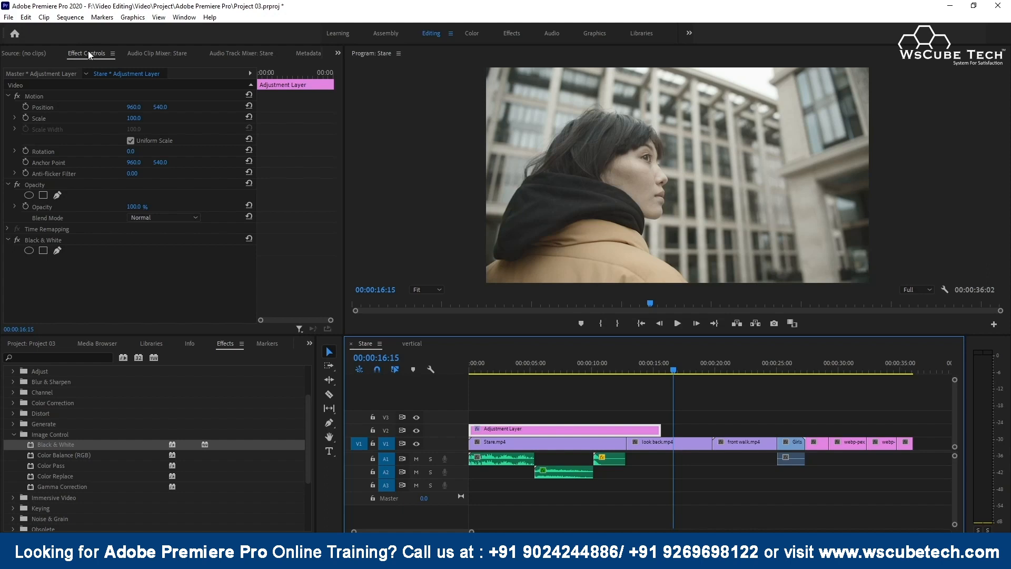
Delete the Black & White effect from the adjustment layer
{"action": "left_click", "coordinate": [44, 241]}
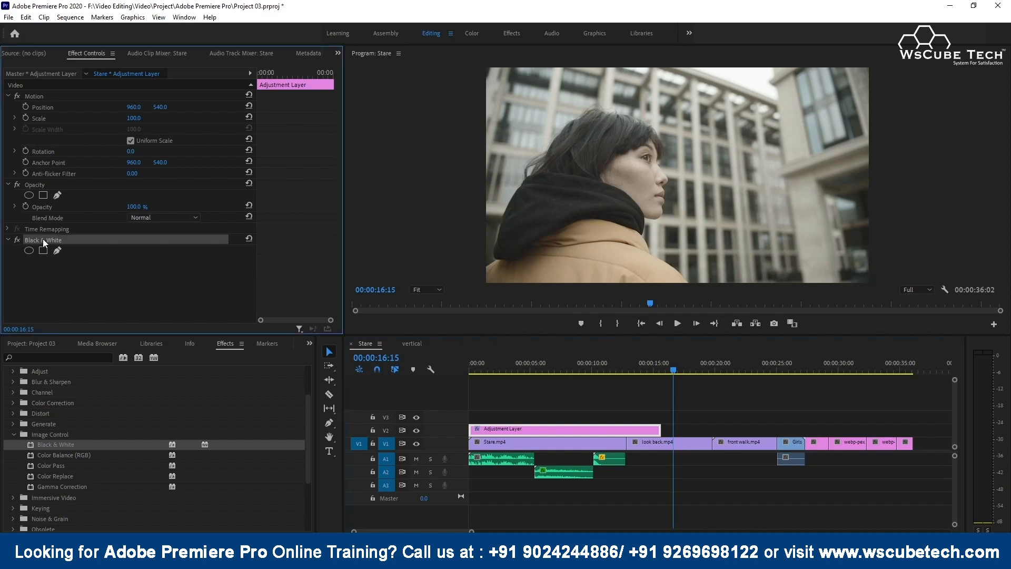
{"action": "key", "text": "Delete"}
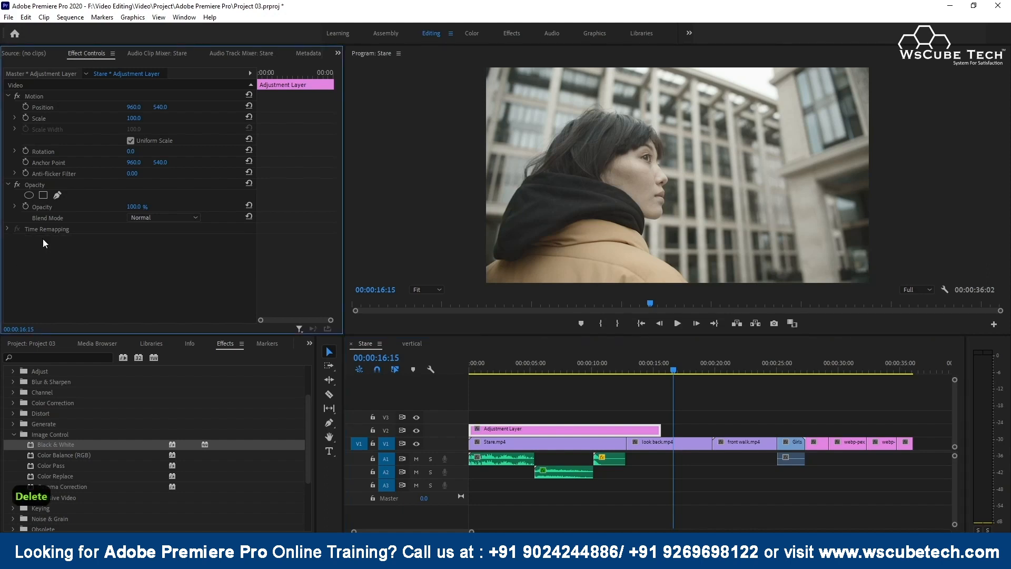
Extend the adjustment layer to the end of front walk.mp4, play part of the sequence and park the playhead at 00:00:10:05
{"action": "left_click", "coordinate": [573, 370]}
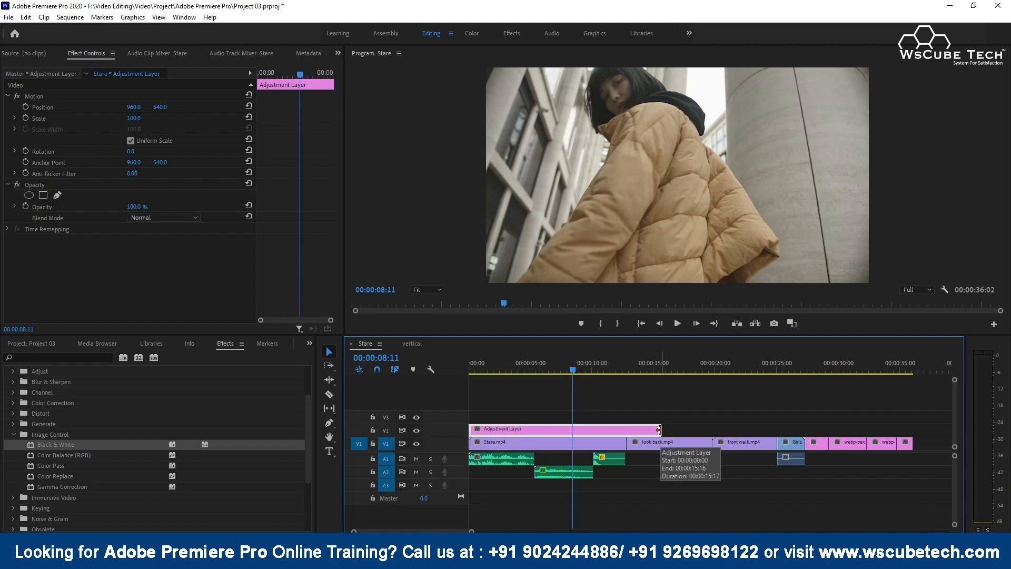
{"action": "left_click_drag", "start_coordinate": [659, 430], "coordinate": [775, 425]}
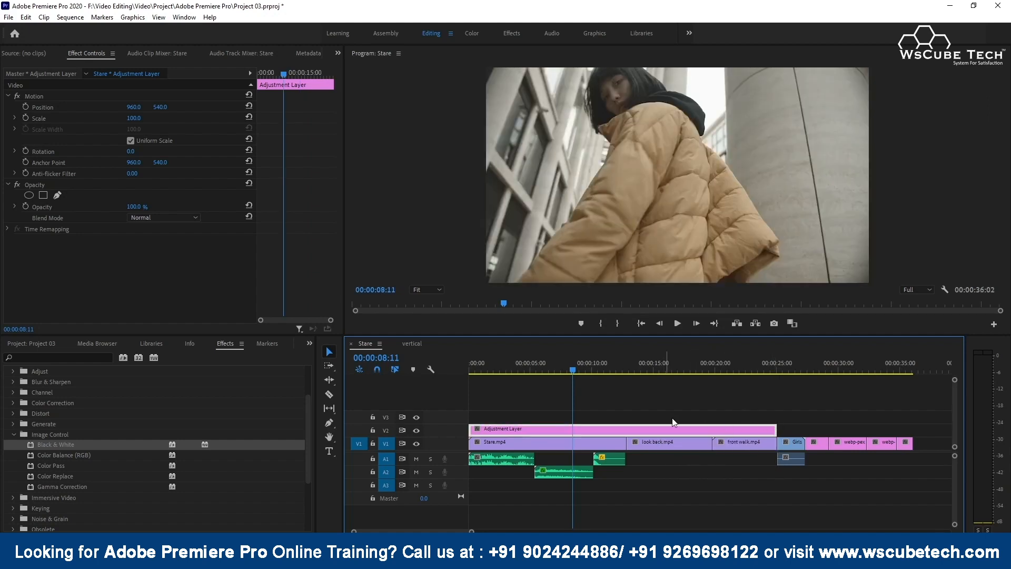
{"action": "key", "text": "space"}
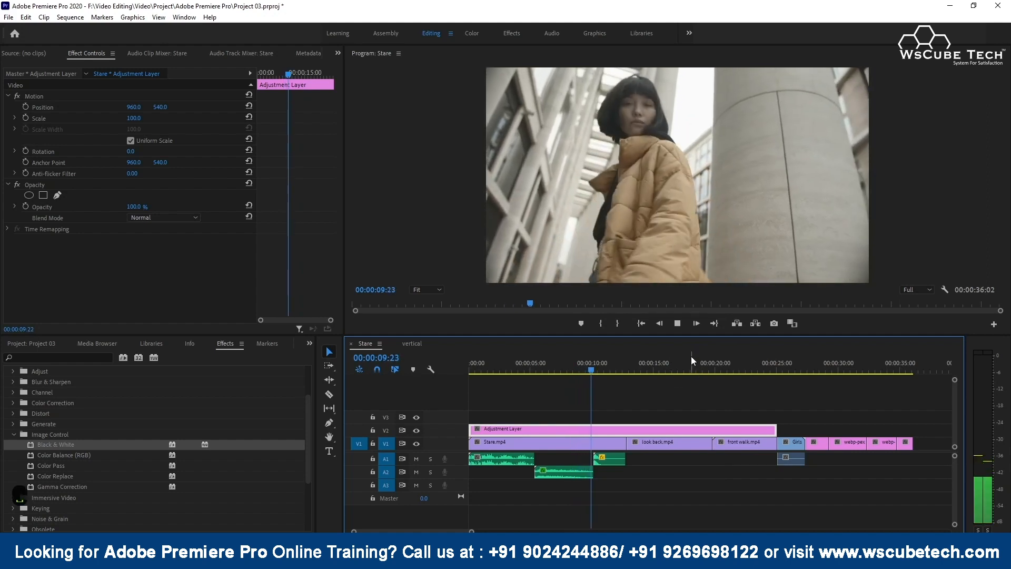
{"action": "key", "text": "space"}
{"action": "left_click_drag", "start_coordinate": [617, 362], "coordinate": [596, 362]}
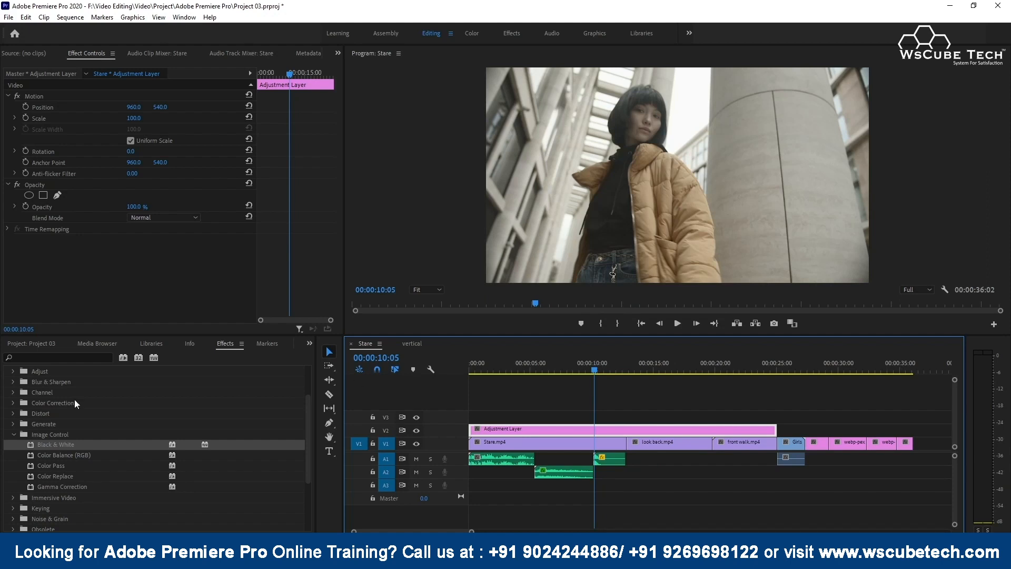
Search the effects for "lumetri" and apply the Lumetri Color video effect to the adjustment layer on V2
{"action": "left_click", "coordinate": [14, 435]}
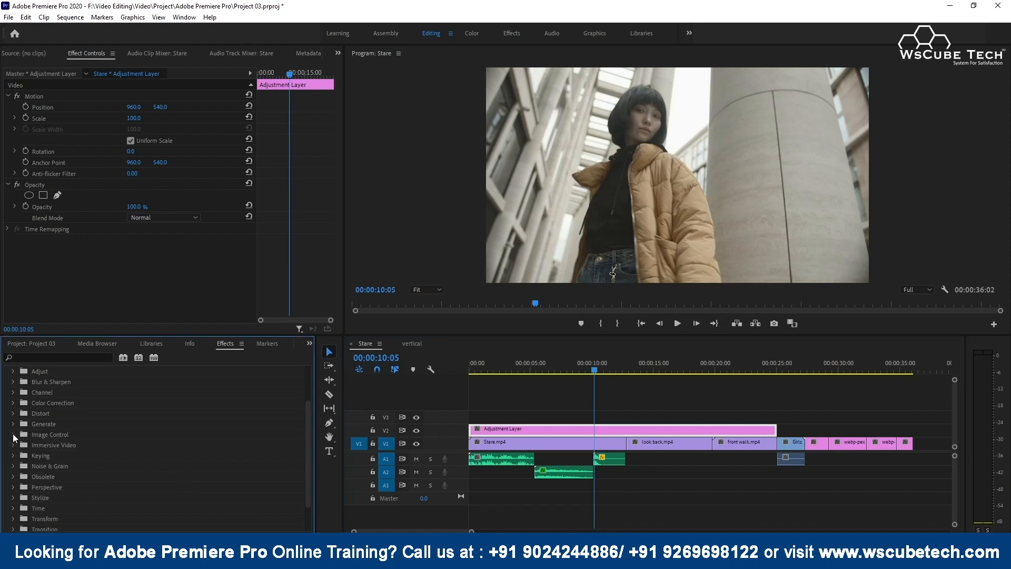
{"action": "left_click", "coordinate": [67, 353]}
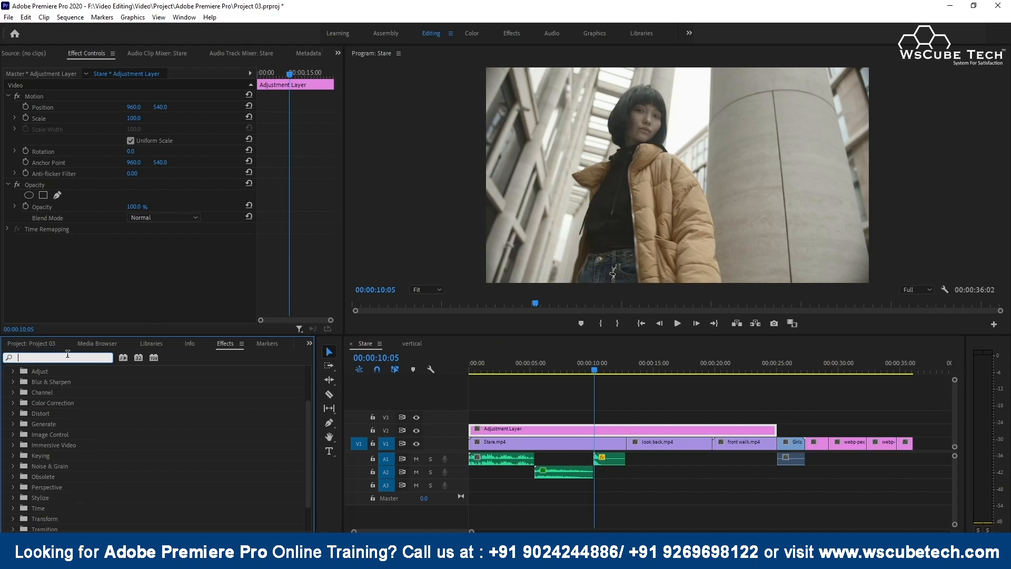
{"action": "type", "text": "lu"}
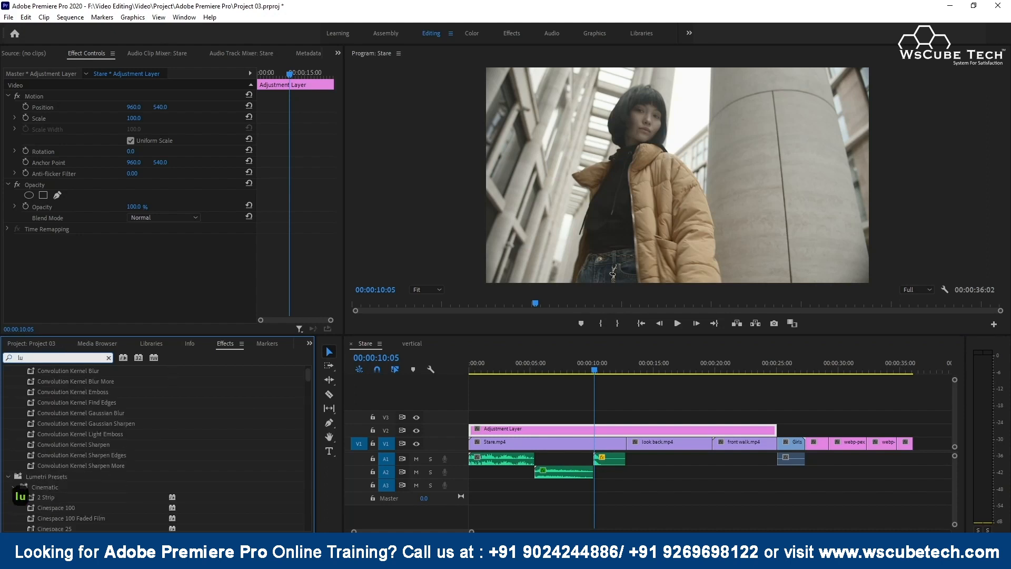
{"action": "type", "text": "m"}
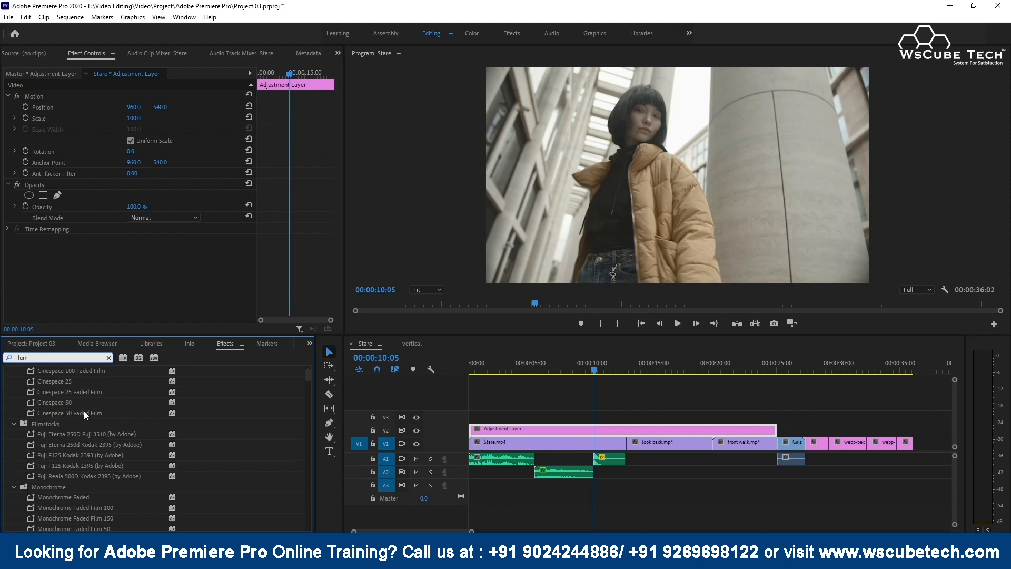
{"action": "scroll", "coordinate": [84, 412], "scroll_direction": "up", "scroll_amount": 2}
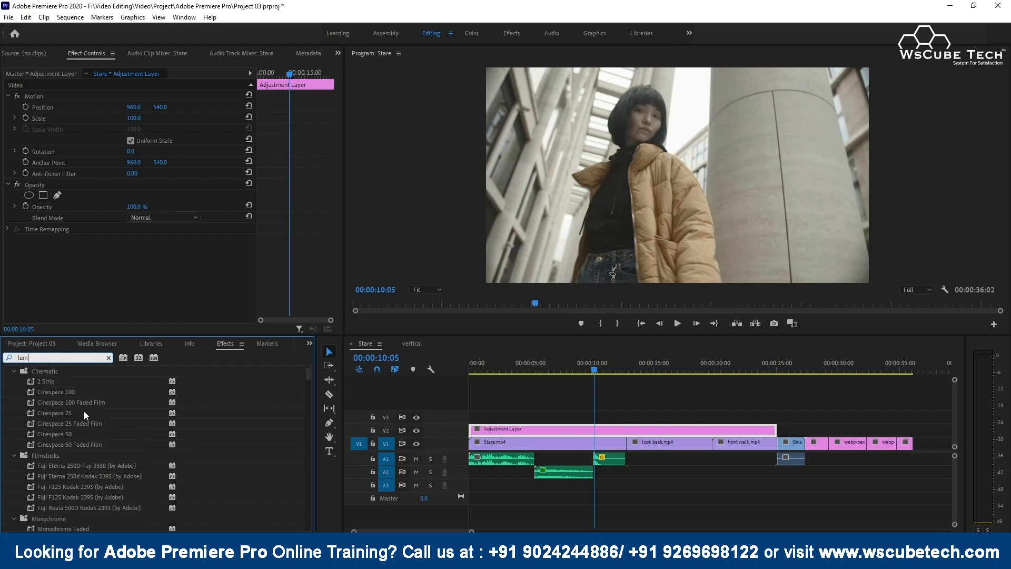
{"action": "type", "text": "etri"}
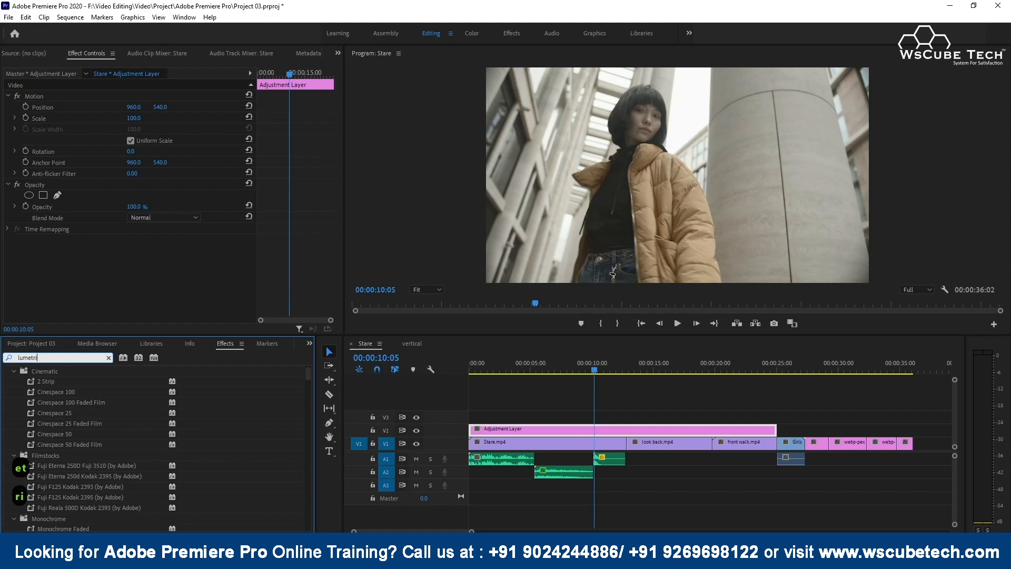
{"action": "scroll", "coordinate": [102, 421], "scroll_direction": "down", "scroll_amount": 10}
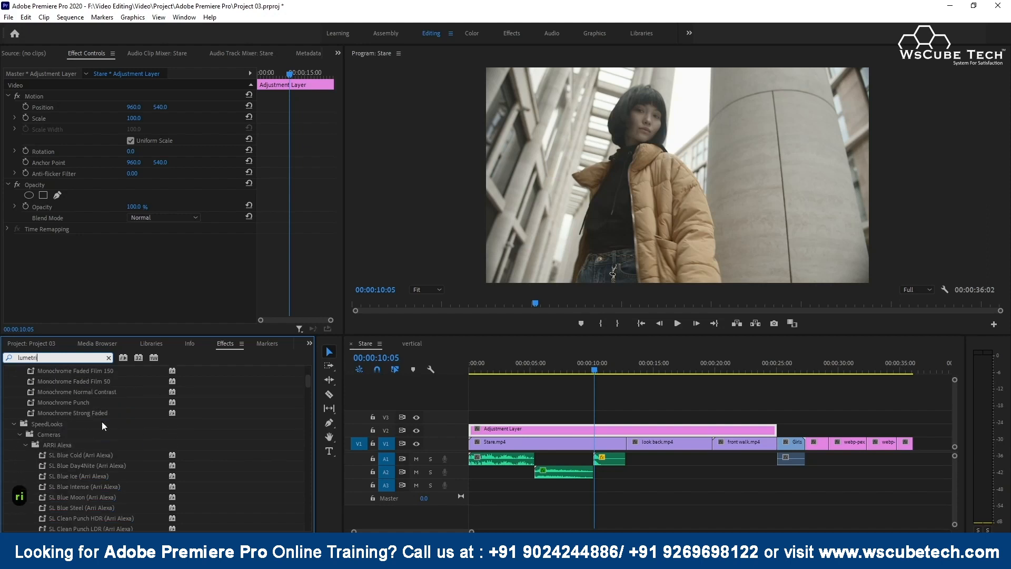
{"action": "scroll", "coordinate": [102, 422], "scroll_direction": "down", "scroll_amount": 10}
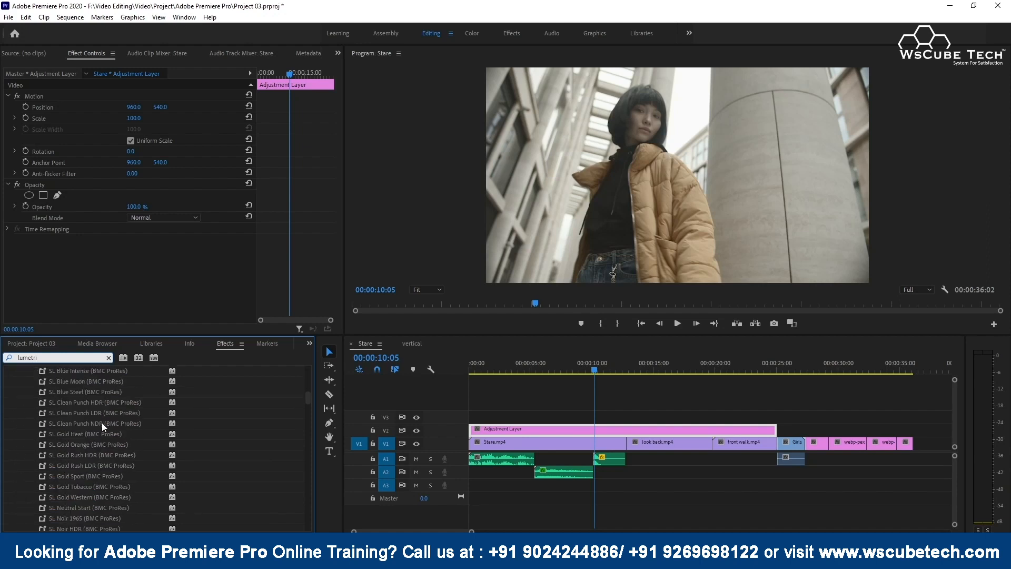
{"action": "left_click_drag", "start_coordinate": [309, 404], "coordinate": [307, 527]}
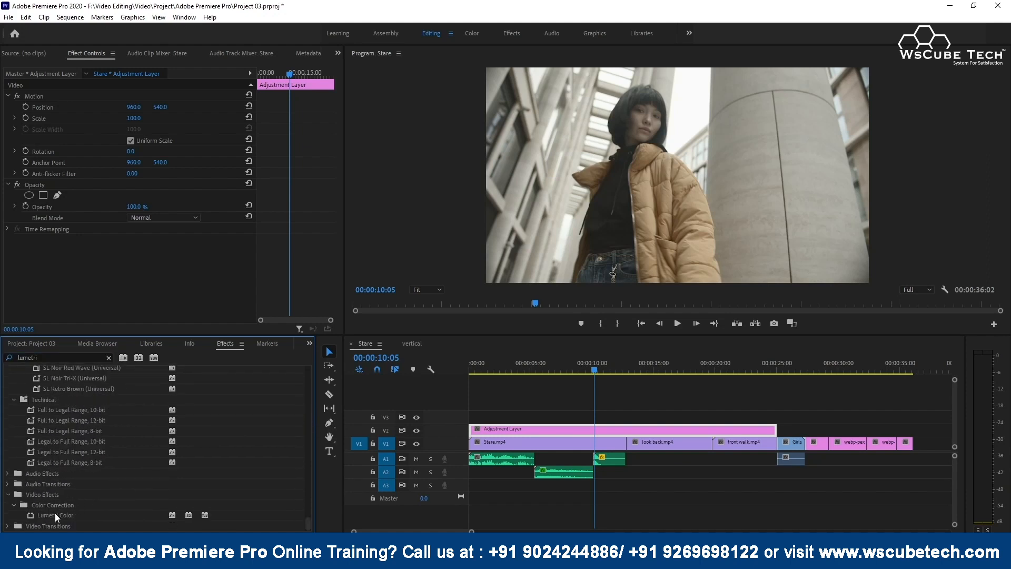
{"action": "left_click", "coordinate": [56, 515]}
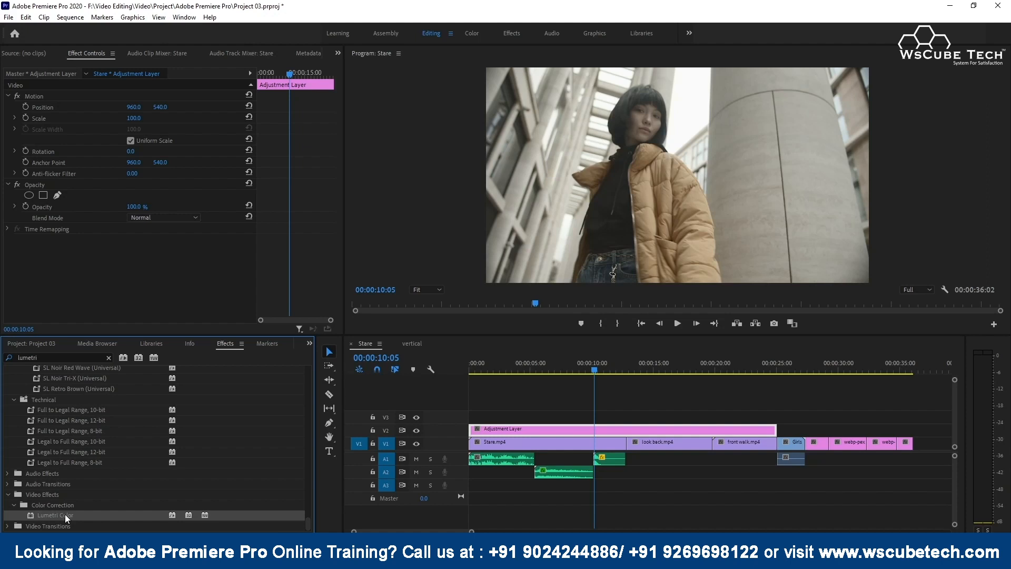
{"action": "left_click_drag", "start_coordinate": [65, 514], "coordinate": [541, 429]}
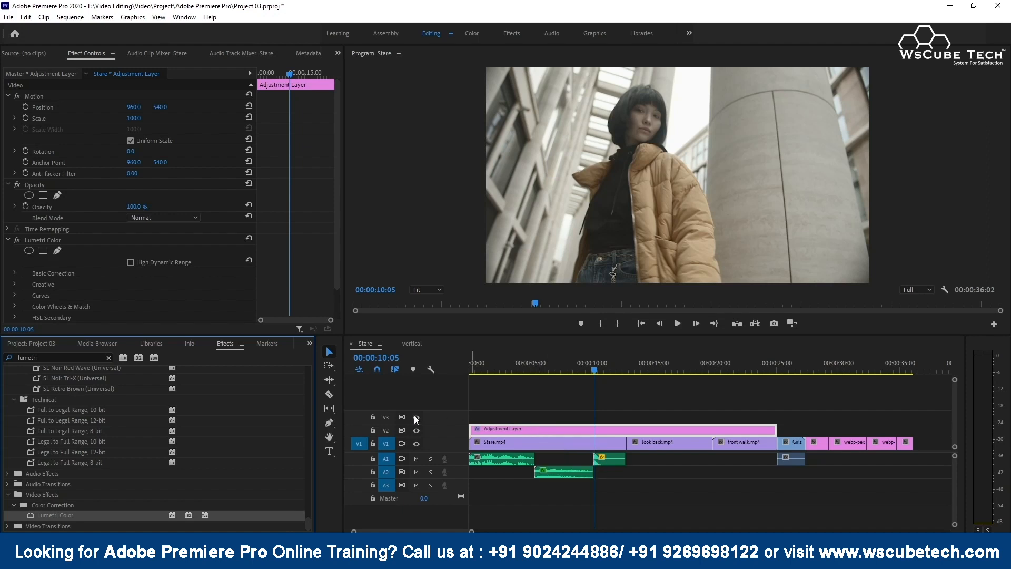
Set the Saturation in Lumetri Color's Basic Correction to 153 on the adjustment layer
{"action": "scroll", "coordinate": [42, 248], "scroll_direction": "down", "scroll_amount": 2}
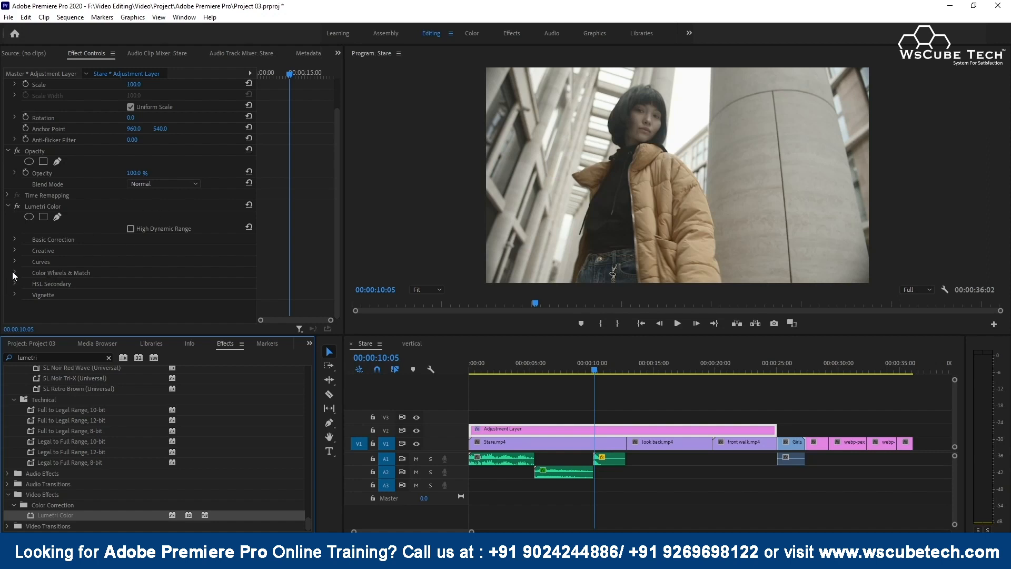
{"action": "left_click", "coordinate": [14, 240]}
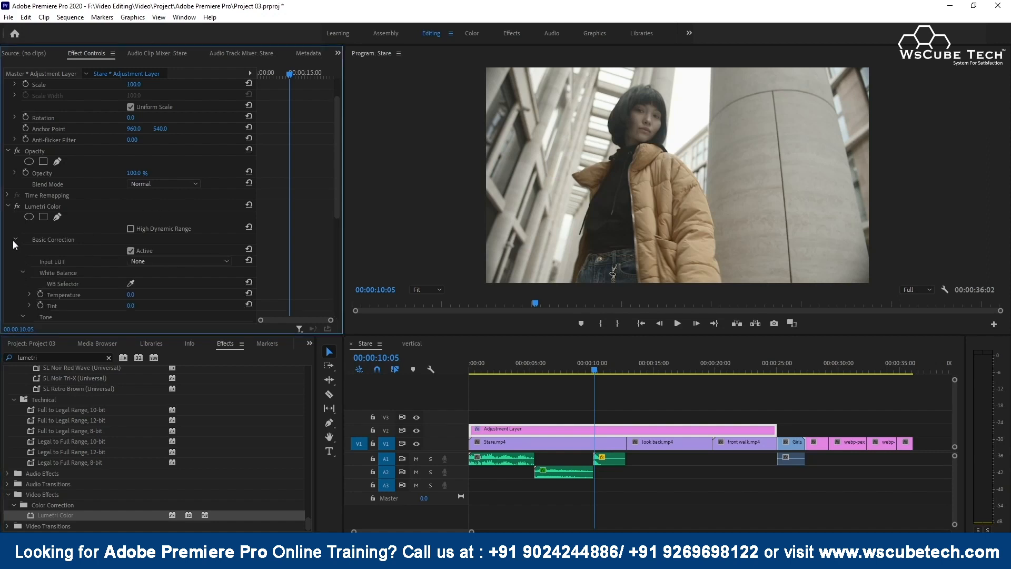
{"action": "scroll", "coordinate": [38, 270], "scroll_direction": "down", "scroll_amount": 2}
{"action": "scroll", "coordinate": [38, 271], "scroll_direction": "down", "scroll_amount": 2}
{"action": "scroll", "coordinate": [38, 271], "scroll_direction": "down", "scroll_amount": 3}
{"action": "scroll", "coordinate": [38, 270], "scroll_direction": "down", "scroll_amount": 3}
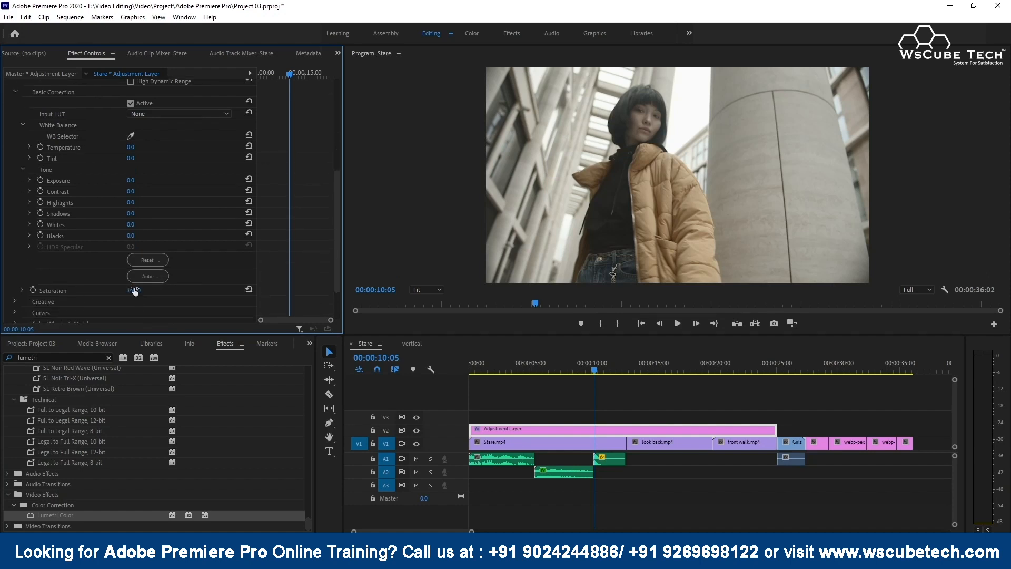
{"action": "left_click_drag", "start_coordinate": [134, 292], "coordinate": [134, 292]}
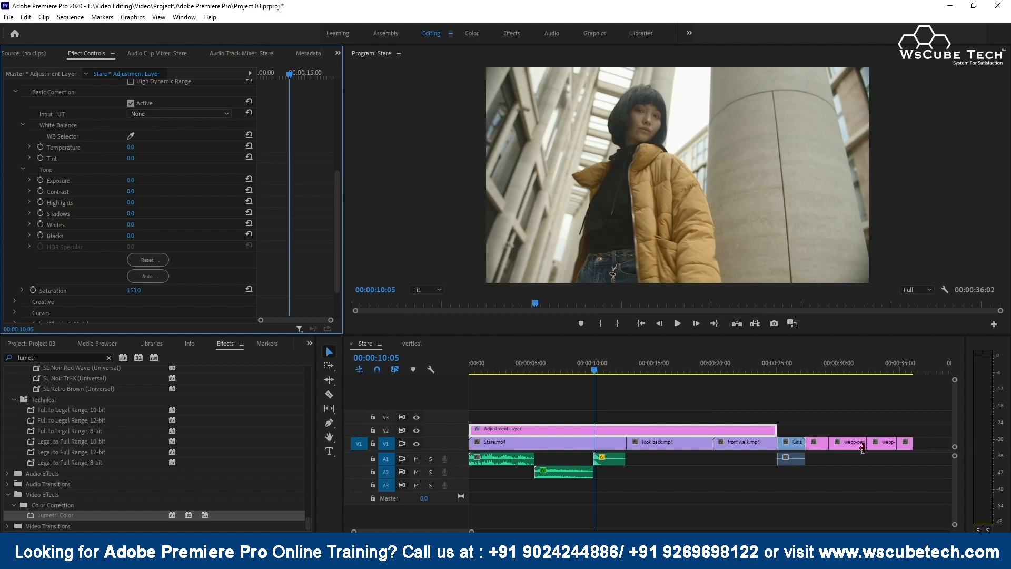
Play the sequence from 00:00:10:05 to 00:00:13:12, and disable and re-enable the adjustment layer to compare the picture
{"action": "key", "text": "space"}
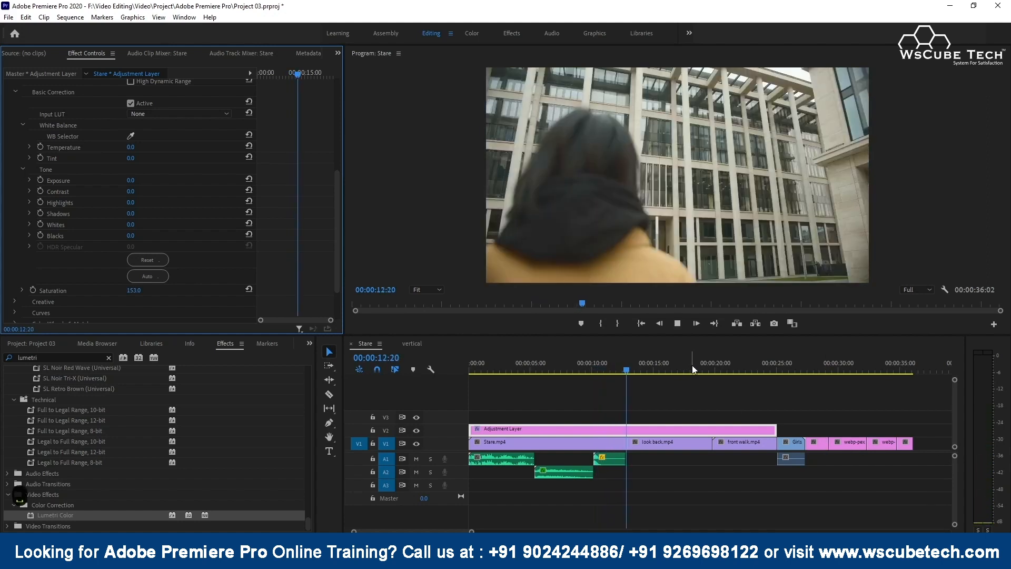
{"action": "key", "text": "space"}
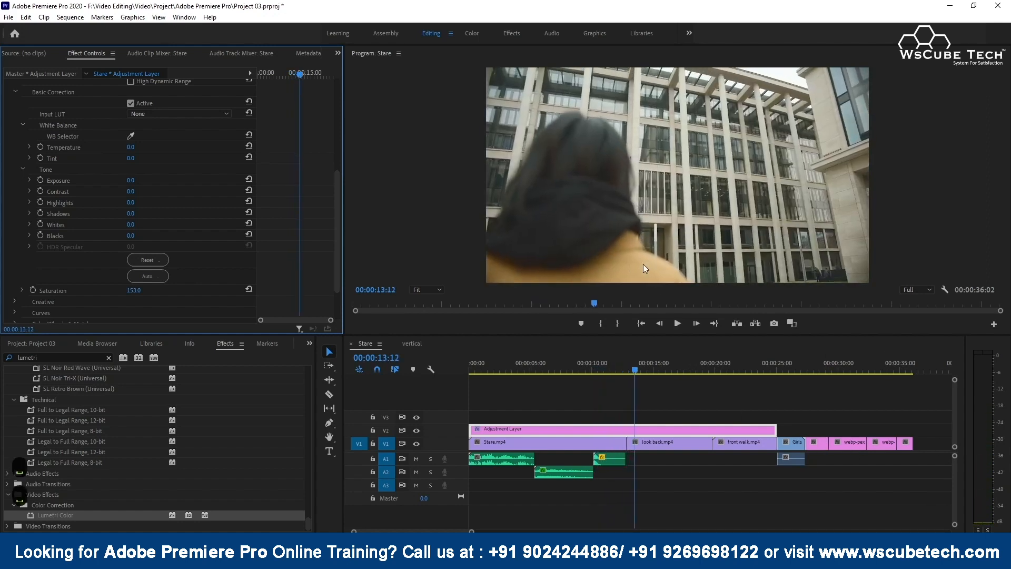
{"action": "left_click", "coordinate": [591, 427]}
{"action": "key", "text": "shift+e"}
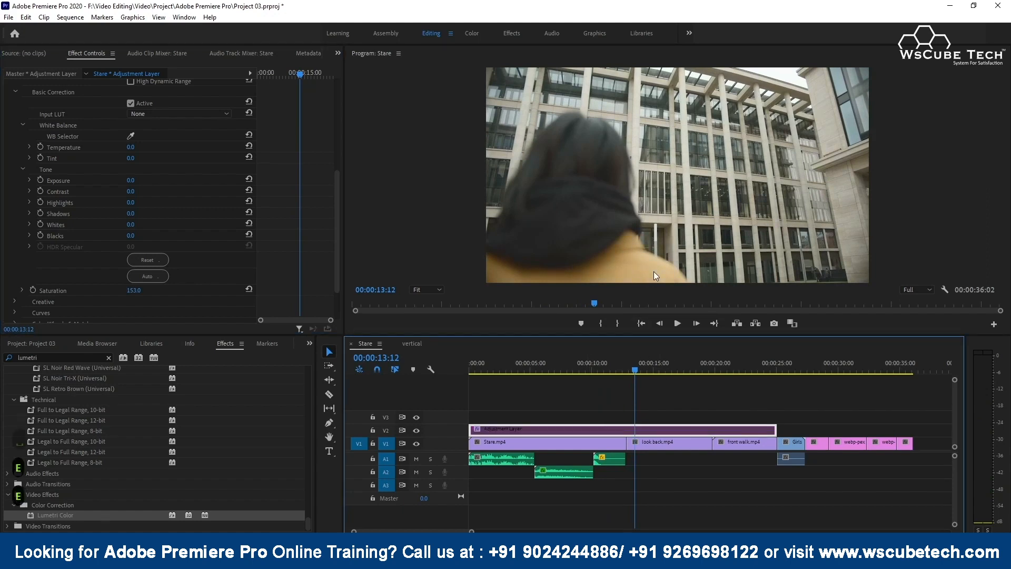
{"action": "key", "text": "shift+e"}
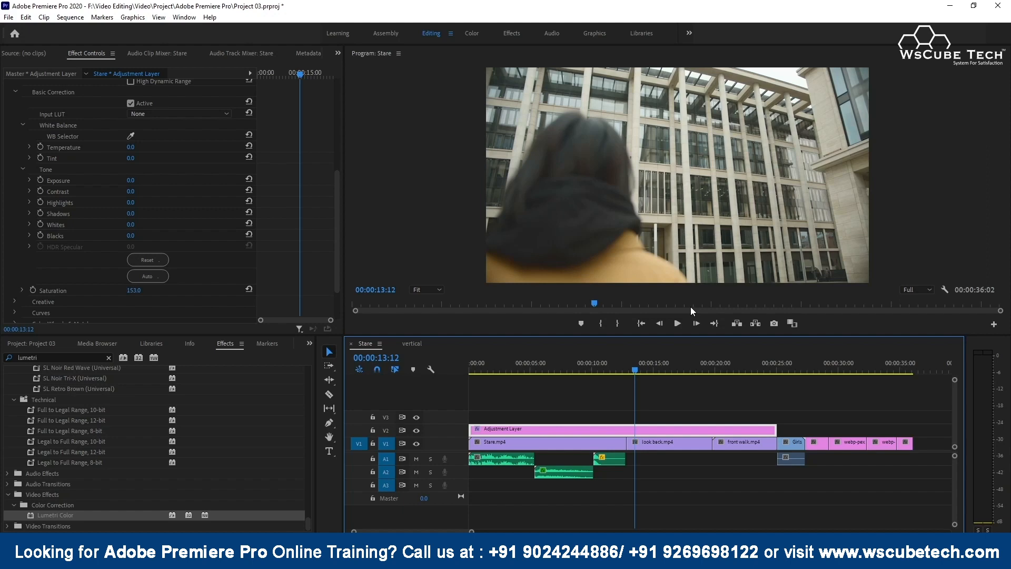
Check the effect settings of the Stare.mp4, look back.mp4 and front walk.mp4 clips under the adjustment layer
{"action": "left_click", "coordinate": [576, 444]}
{"action": "left_click", "coordinate": [683, 447]}
{"action": "left_click", "coordinate": [723, 446]}
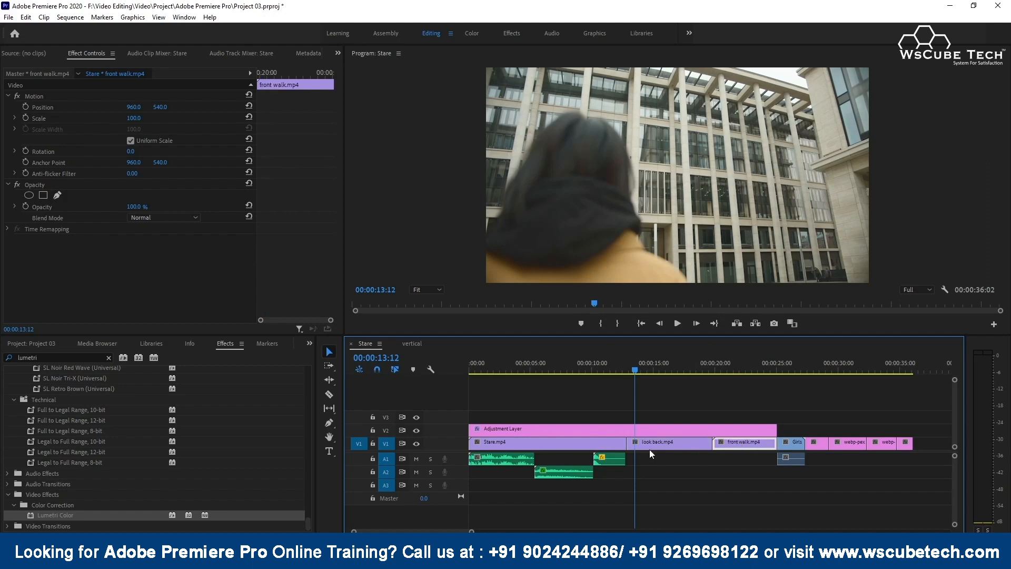
{"action": "left_click", "coordinate": [576, 435]}
{"action": "left_click", "coordinate": [585, 443]}
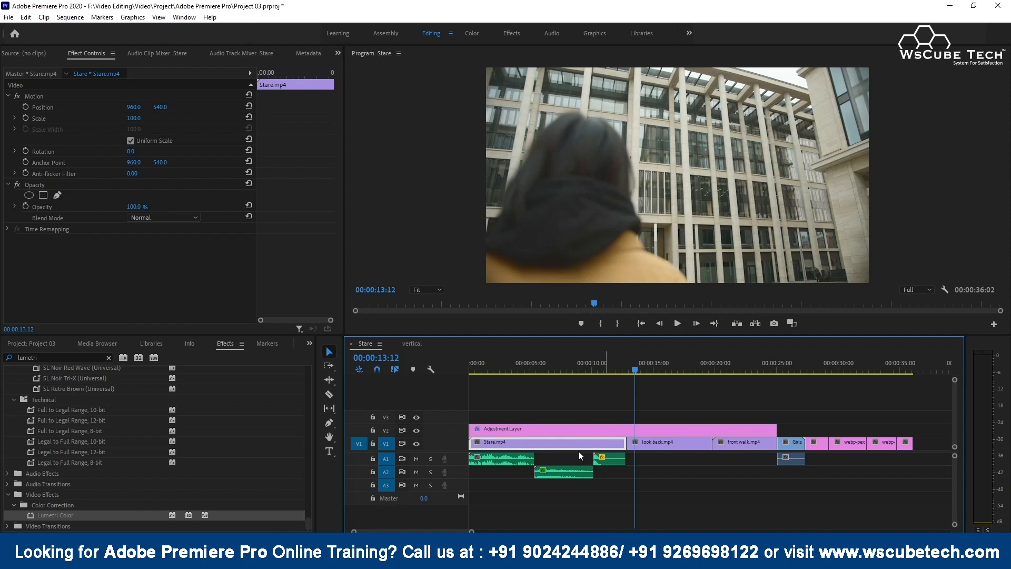
{"action": "left_click", "coordinate": [660, 444]}
{"action": "left_click", "coordinate": [751, 447]}
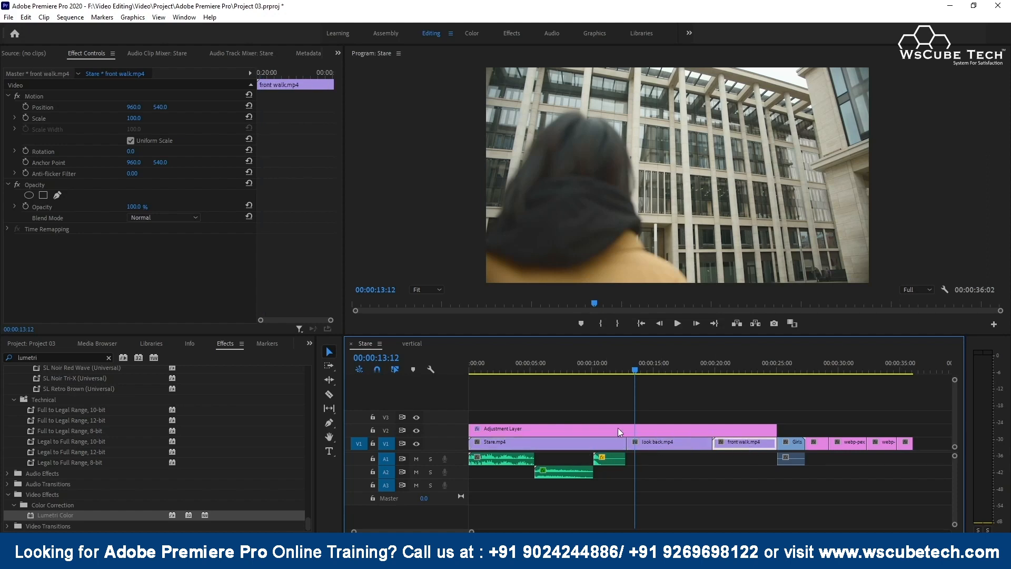
{"action": "left_click", "coordinate": [577, 442]}
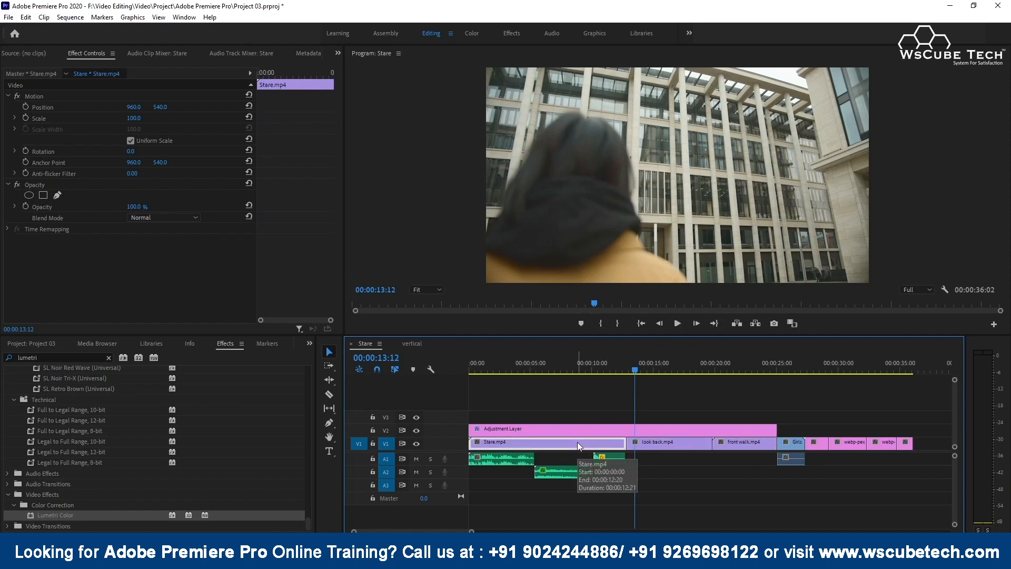
Park the playhead at 00:00:09:17 and set the adjustment layer's Lumetri Color Temperature to -28
{"action": "left_click", "coordinate": [589, 369]}
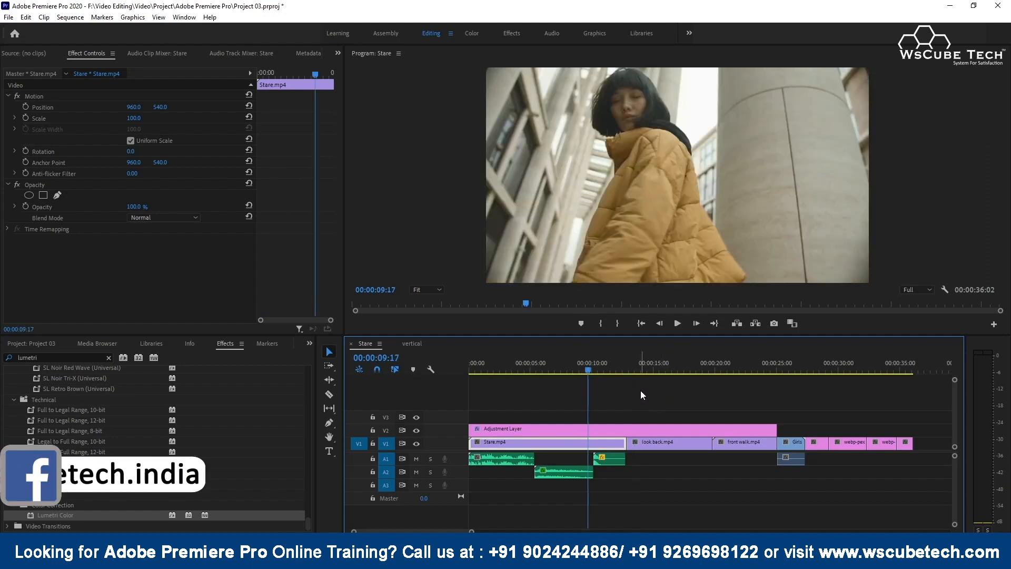
{"action": "left_click", "coordinate": [535, 429]}
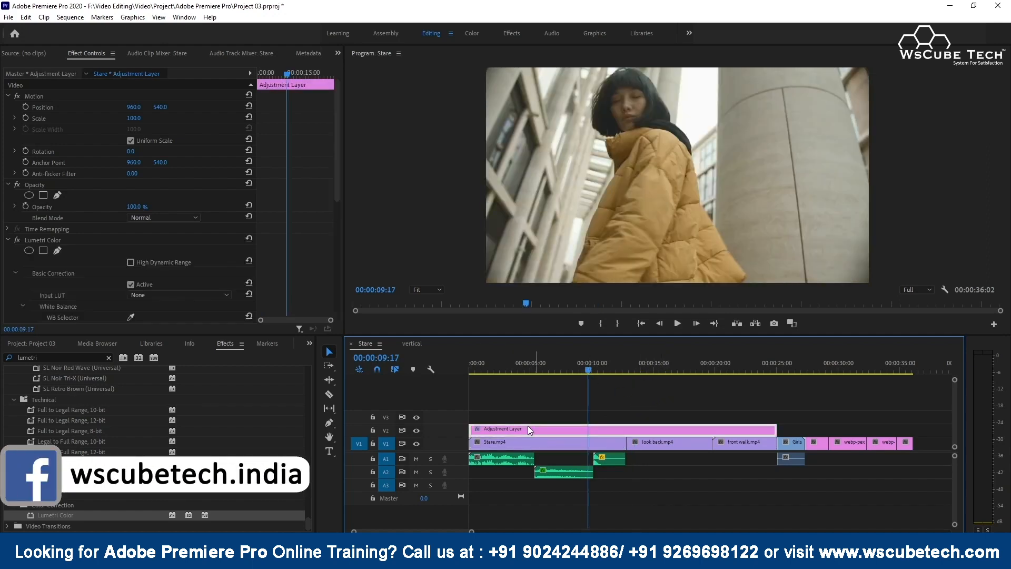
{"action": "scroll", "coordinate": [93, 283], "scroll_direction": "down", "scroll_amount": 5}
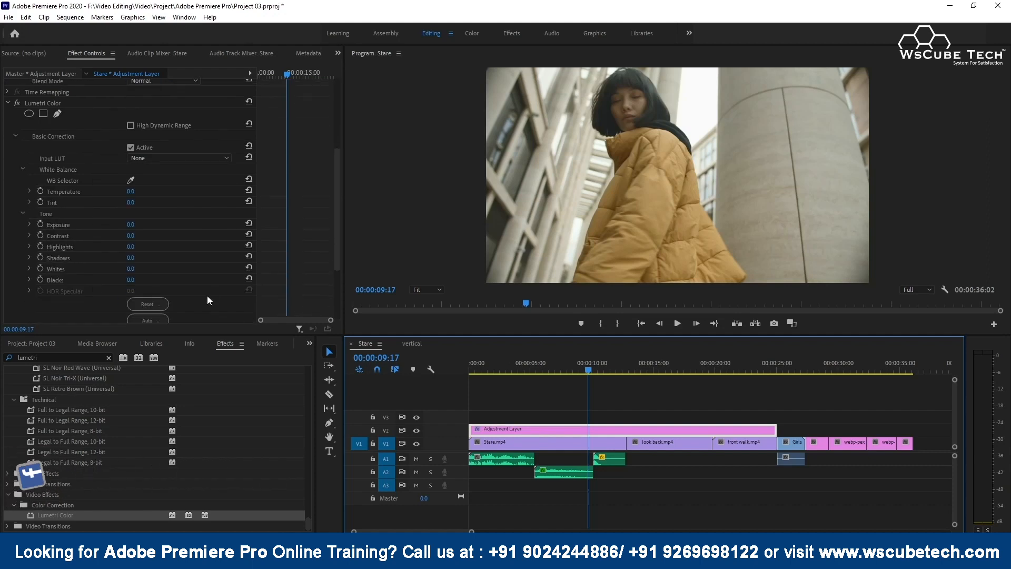
{"action": "left_click_drag", "start_coordinate": [131, 191], "coordinate": [118, 190]}
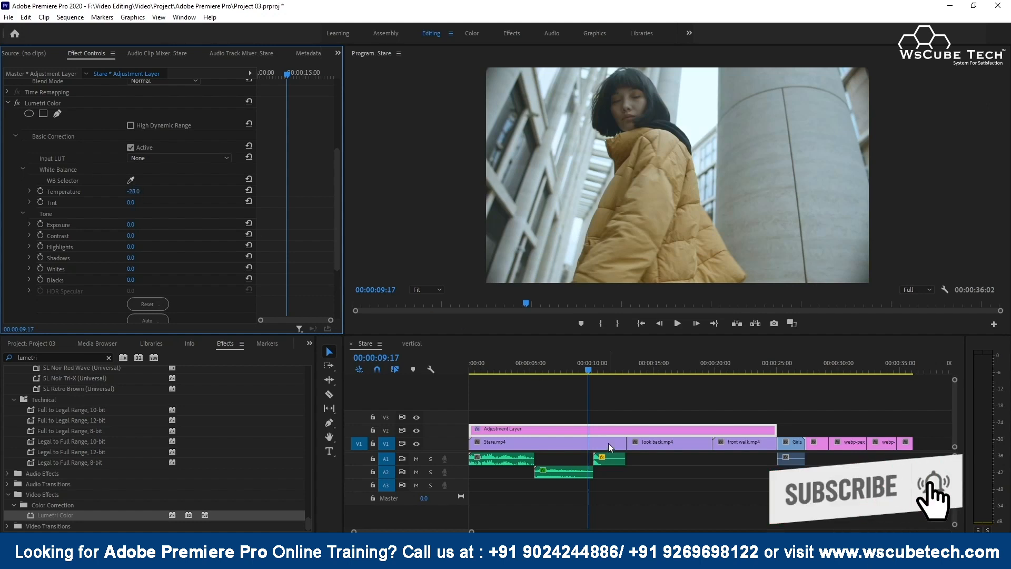
Compare the effects on look back.mp4, front walk.mp4 and Stare.mp4 with those on the adjustment layer
{"action": "left_click", "coordinate": [689, 445]}
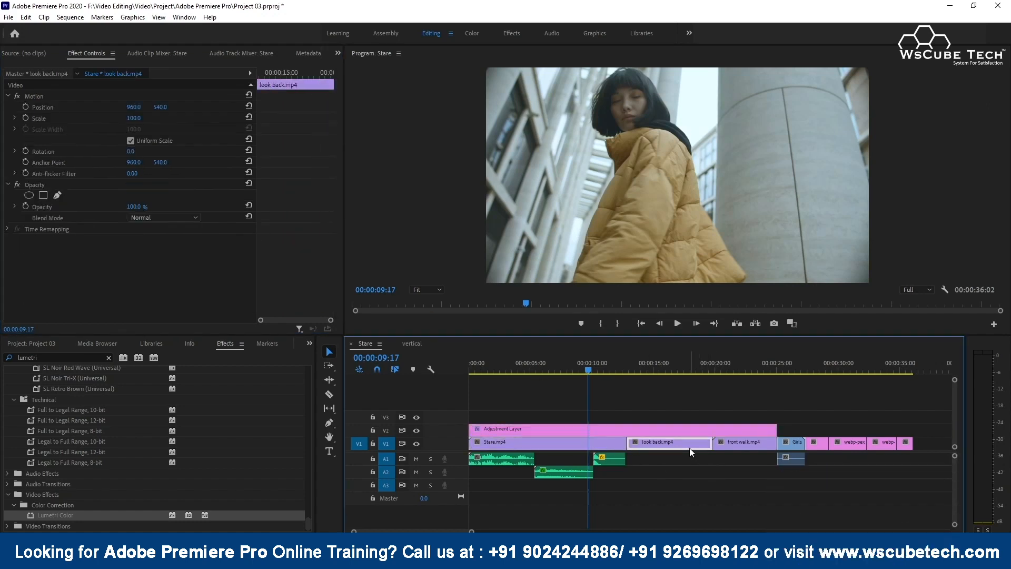
{"action": "left_click", "coordinate": [751, 443]}
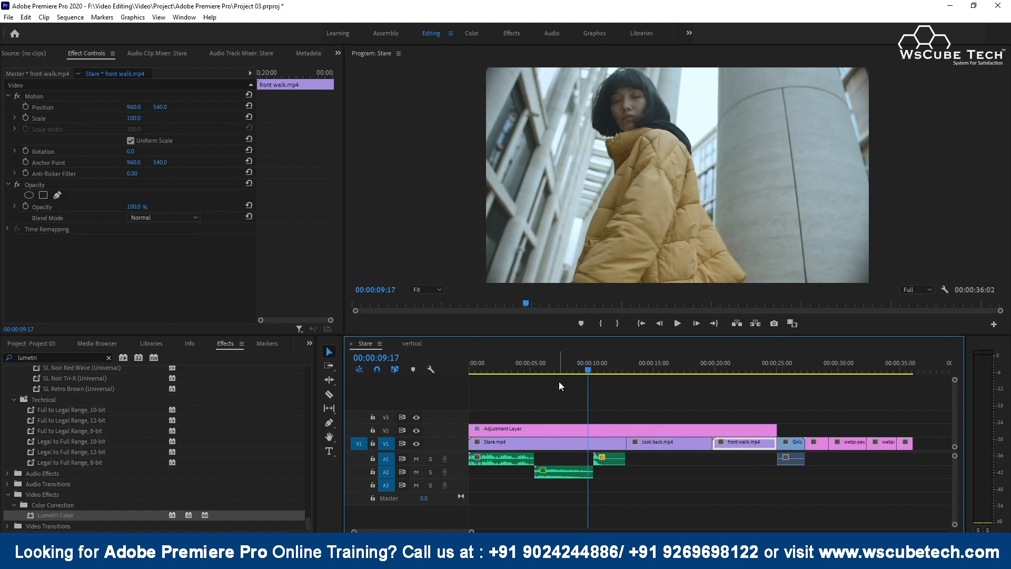
{"action": "left_click", "coordinate": [558, 445]}
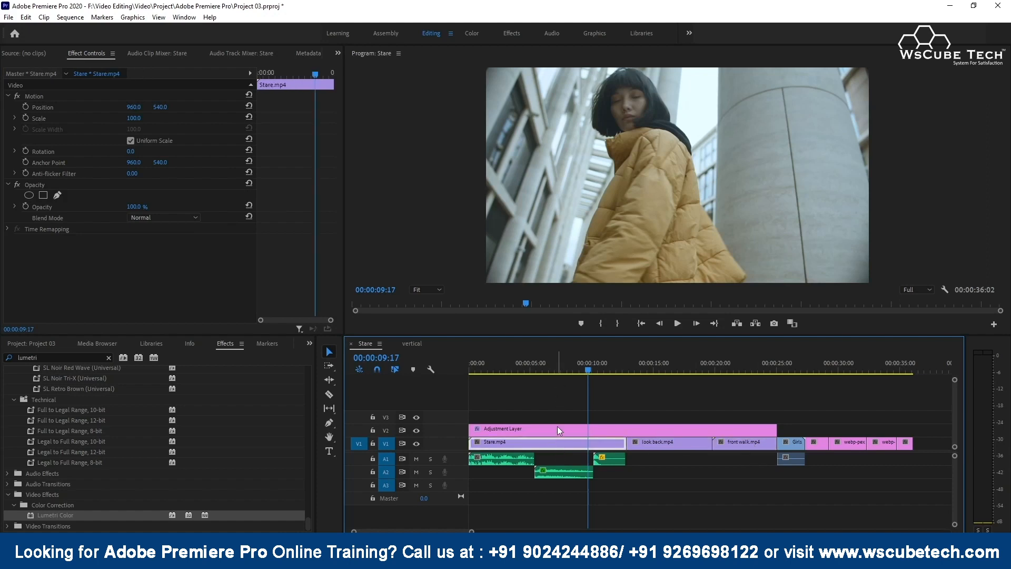
{"action": "left_click", "coordinate": [557, 425]}
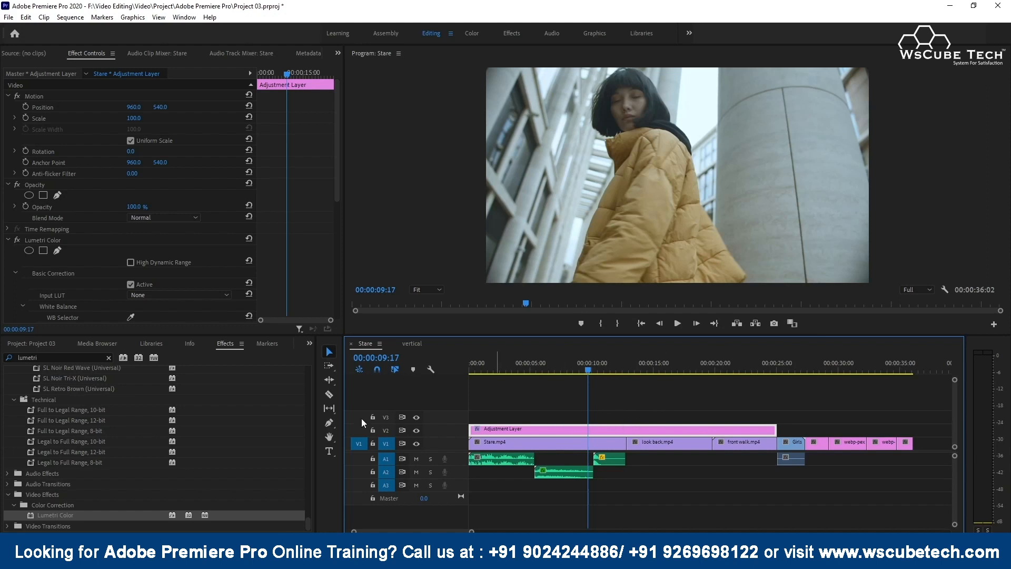
Create a second 1920 × 1080, 25 fps adjustment layer, place one on V3 at the sequence start and view the frame at 00:00:02:01
{"action": "left_click", "coordinate": [27, 344]}
{"action": "right_click", "coordinate": [313, 433]}
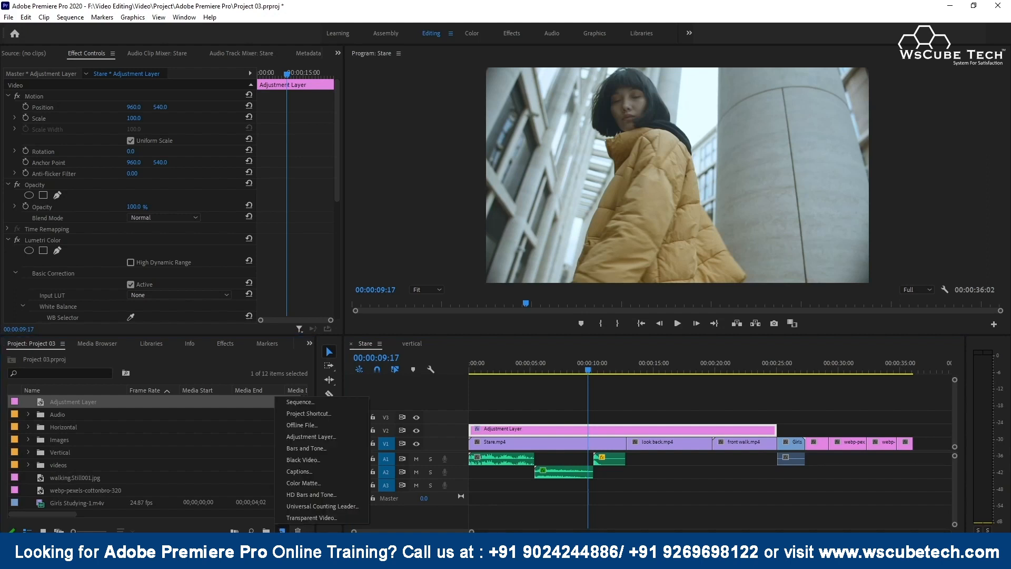
{"action": "left_click", "coordinate": [314, 432]}
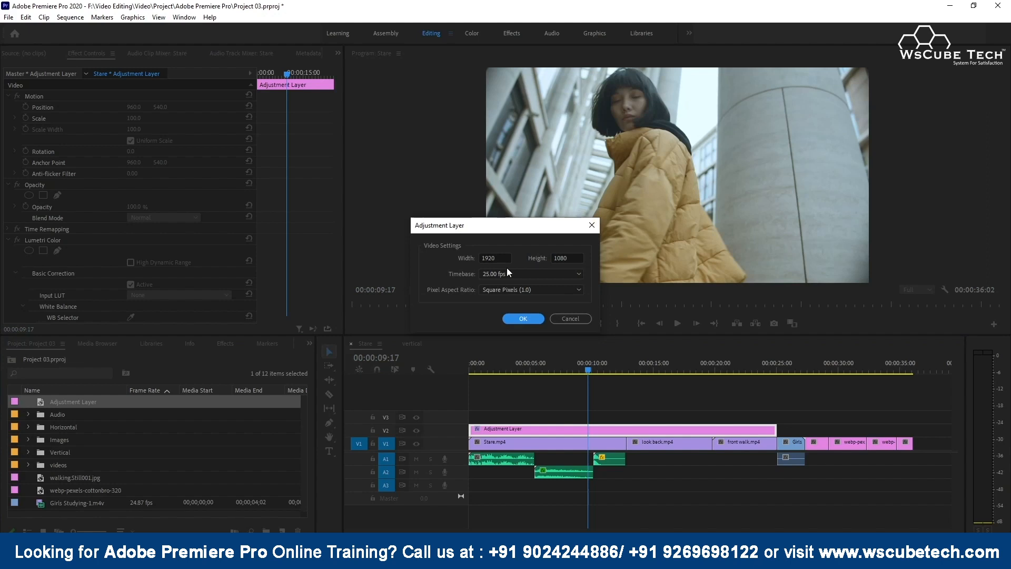
{"action": "left_click", "coordinate": [522, 318]}
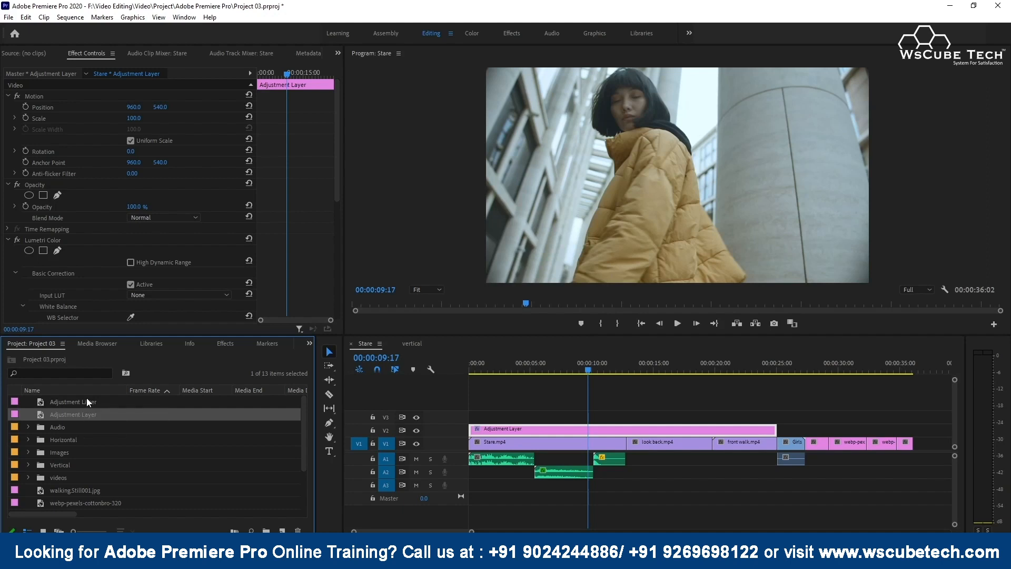
{"action": "left_click_drag", "start_coordinate": [83, 401], "coordinate": [477, 416]}
{"action": "left_click", "coordinate": [495, 363]}
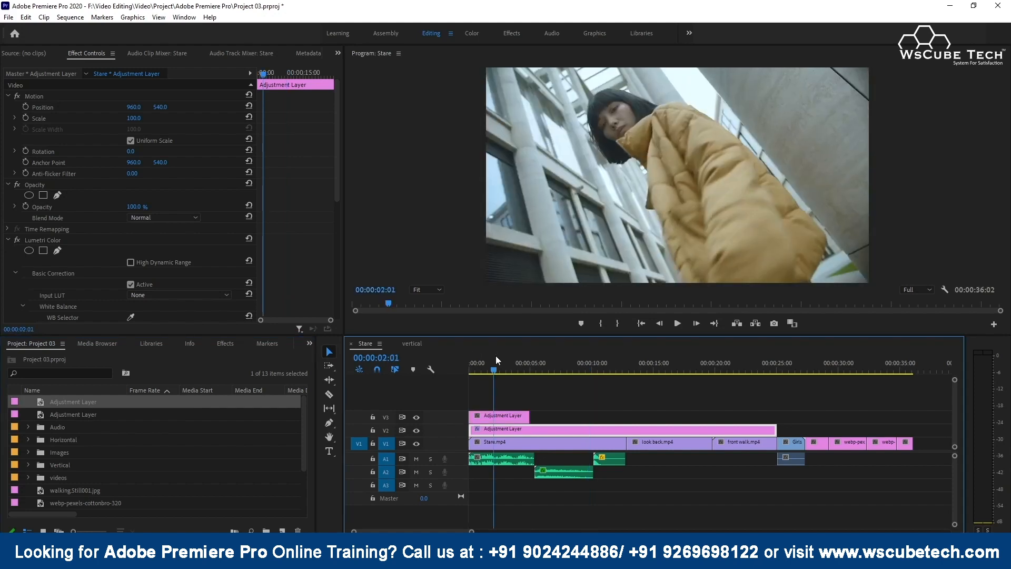
Rename the newly created adjustment layer in the project as Adjustment Layer 2
{"action": "left_click", "coordinate": [507, 417]}
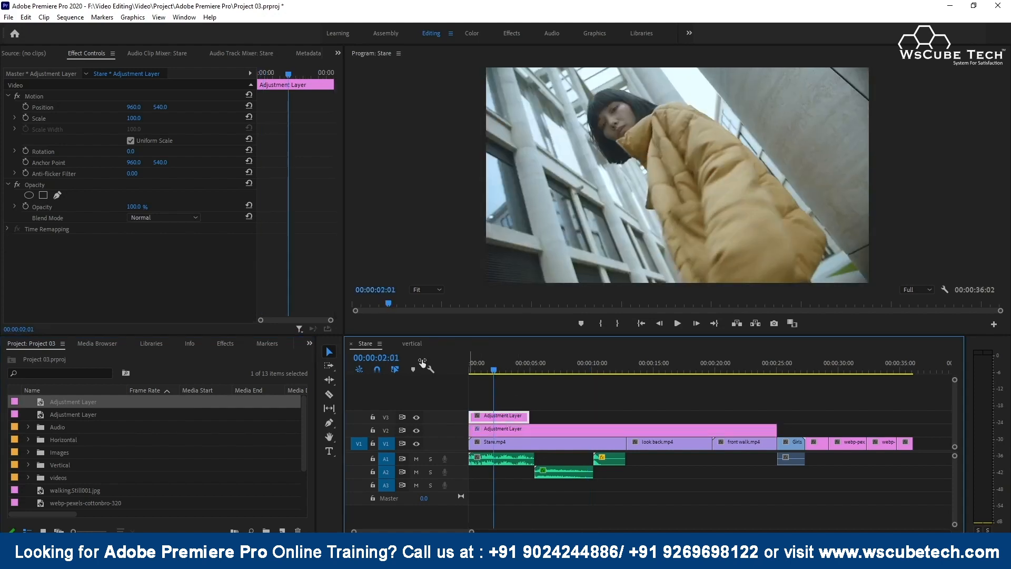
{"action": "left_click", "coordinate": [87, 402]}
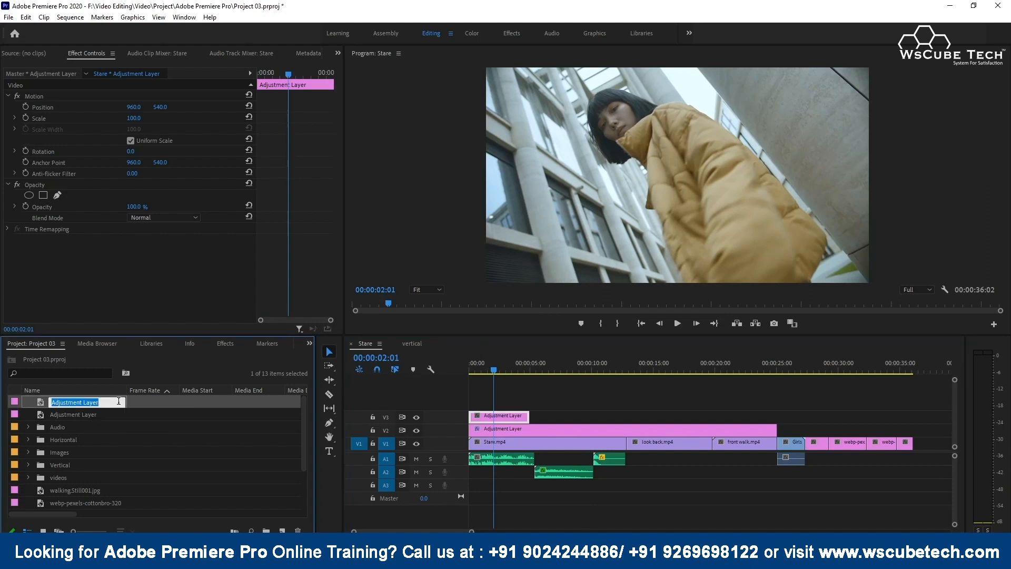
{"action": "left_click", "coordinate": [119, 401]}
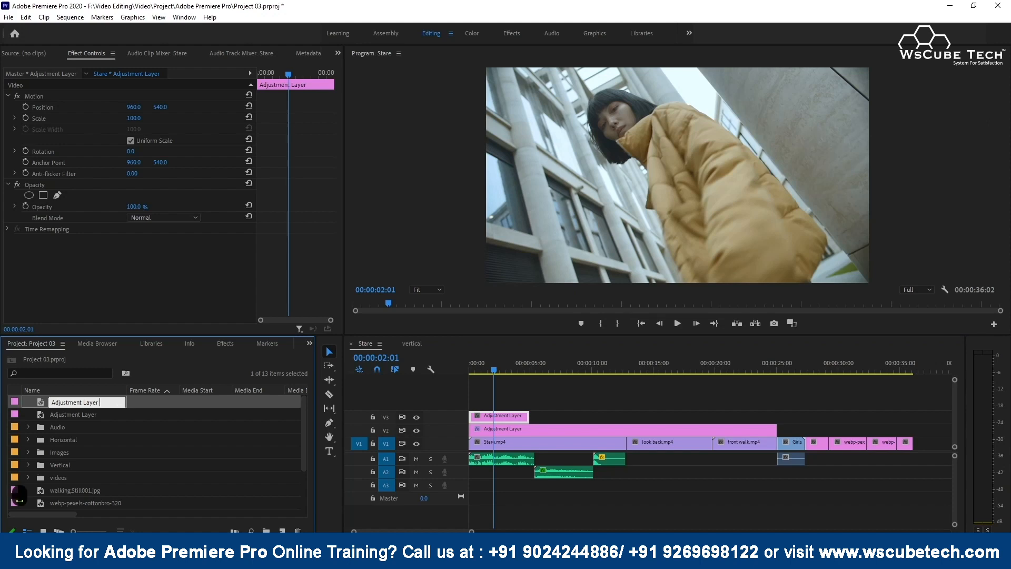
{"action": "type", "text": "2"}
{"action": "left_click", "coordinate": [155, 419]}
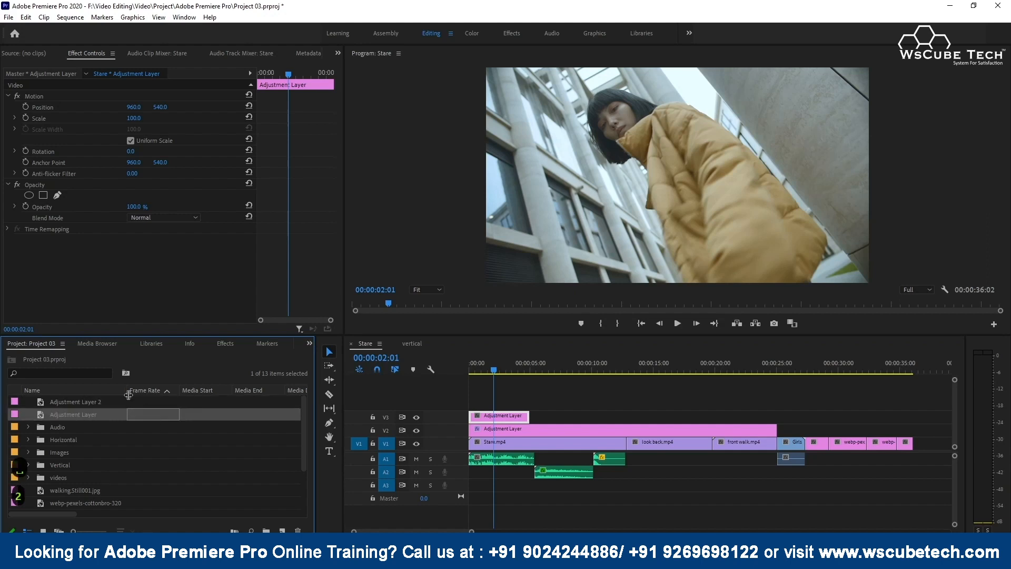
Park the playhead at 00:00:03:03, hide track V2 and examine the Lumetri Color settings of its adjustment layer
{"action": "left_click", "coordinate": [508, 368]}
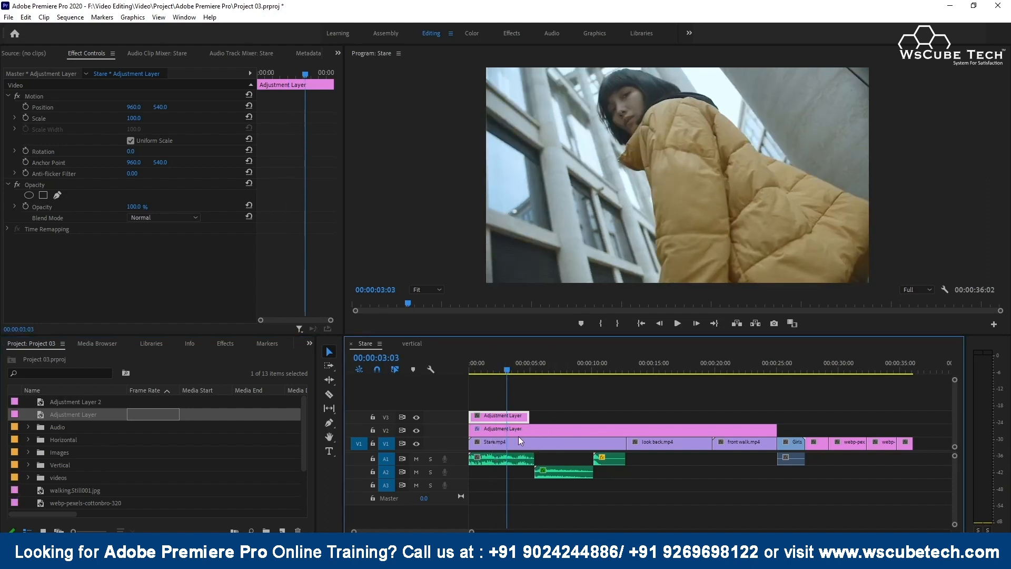
{"action": "left_click", "coordinate": [497, 428]}
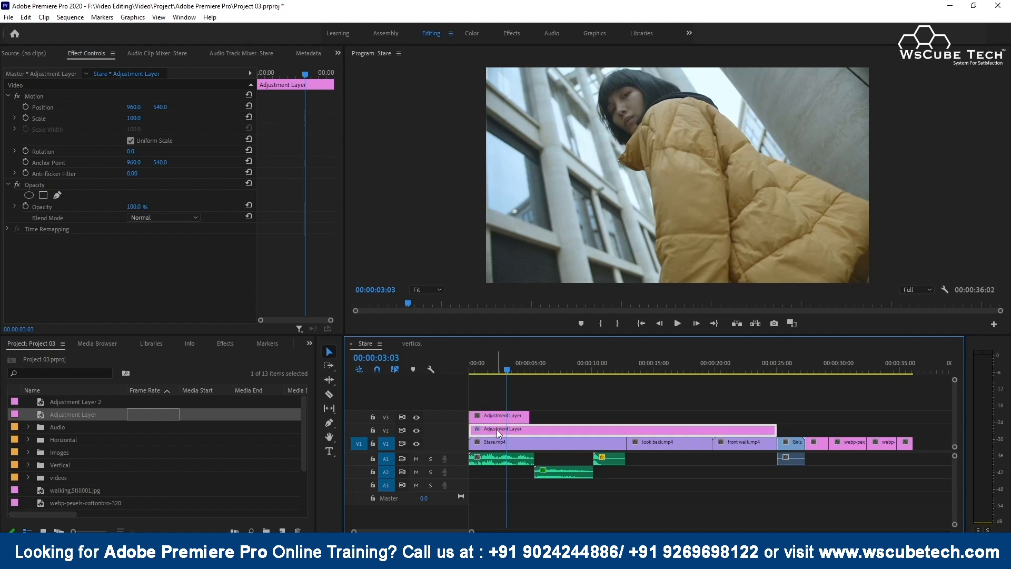
{"action": "left_click", "coordinate": [416, 429]}
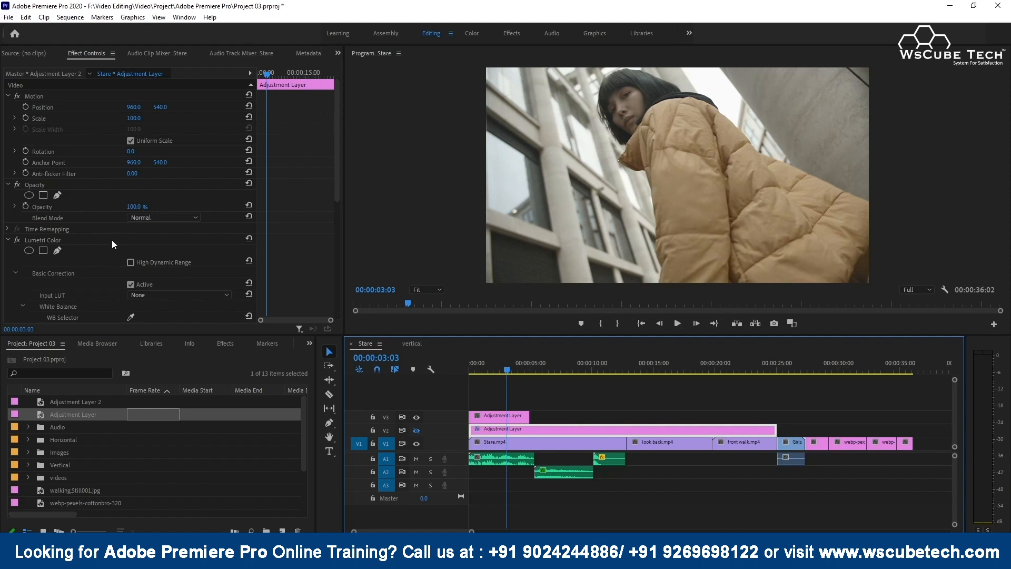
{"action": "scroll", "coordinate": [81, 262], "scroll_direction": "down", "scroll_amount": 3}
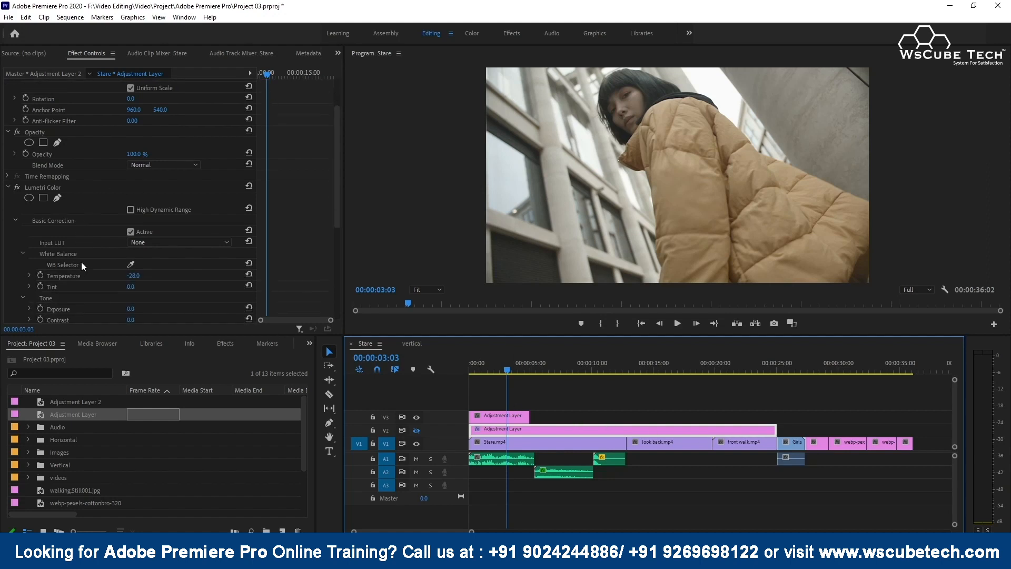
Apply the Lumetri Color effect to the short adjustment layer on V3
{"action": "left_click", "coordinate": [517, 416]}
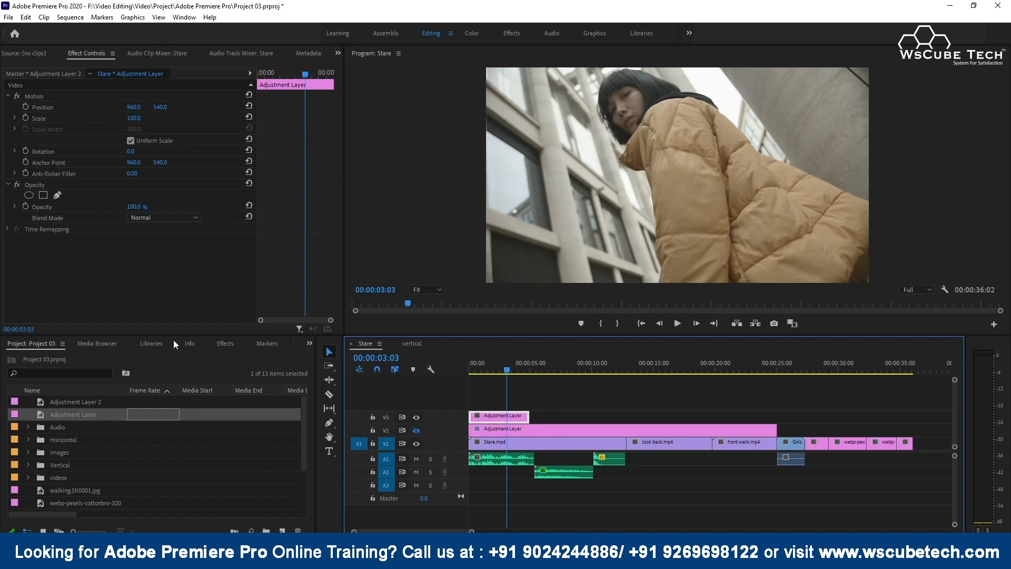
{"action": "left_click", "coordinate": [226, 344]}
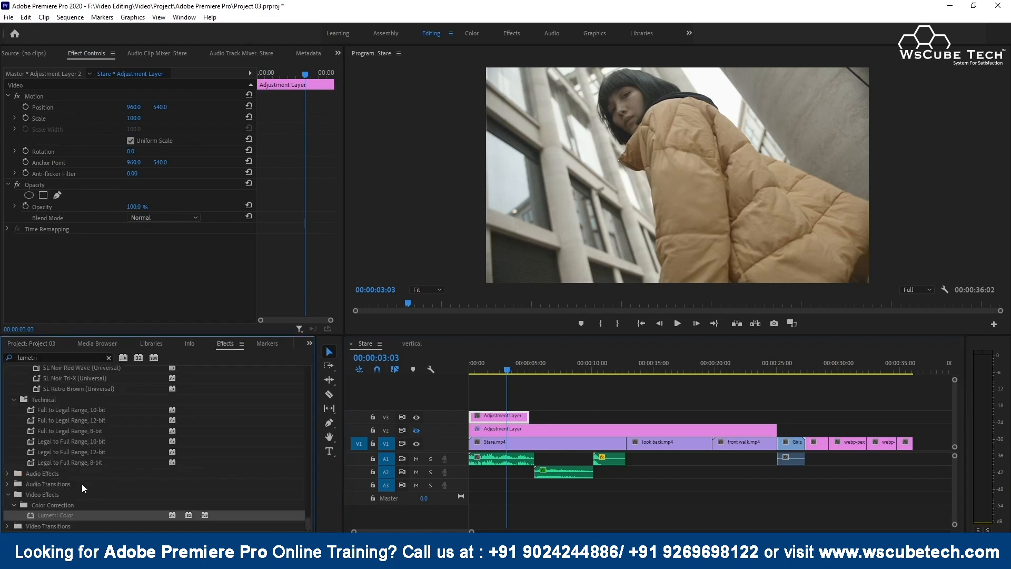
{"action": "left_click_drag", "start_coordinate": [50, 518], "coordinate": [501, 416]}
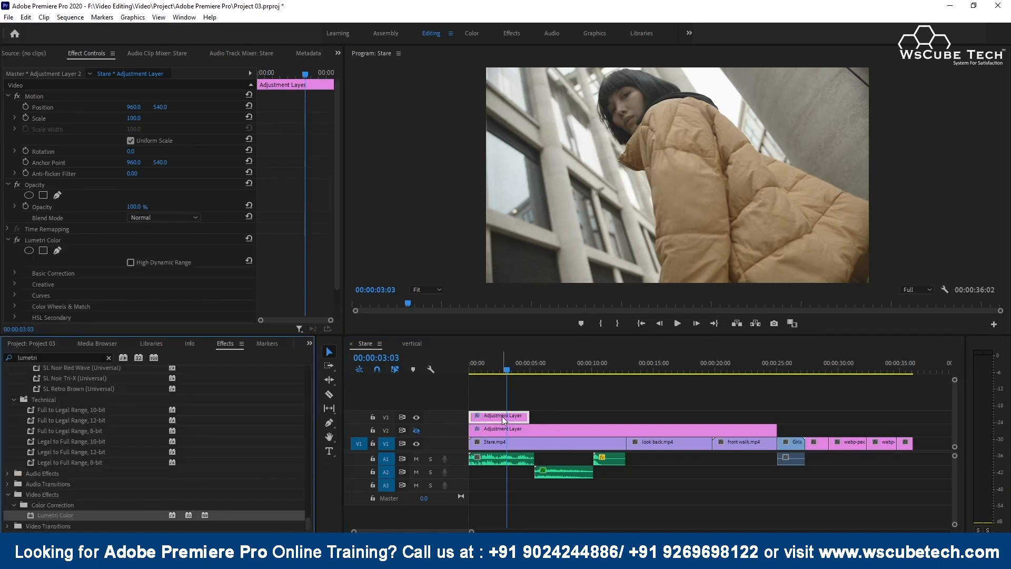
Set the V3 layer's Lumetri Color Temperature to 41 and Exposure to 1.0, and extend the layer to the end of front walk.mp4
{"action": "left_click", "coordinate": [15, 271]}
{"action": "scroll", "coordinate": [80, 285], "scroll_direction": "down", "scroll_amount": 3}
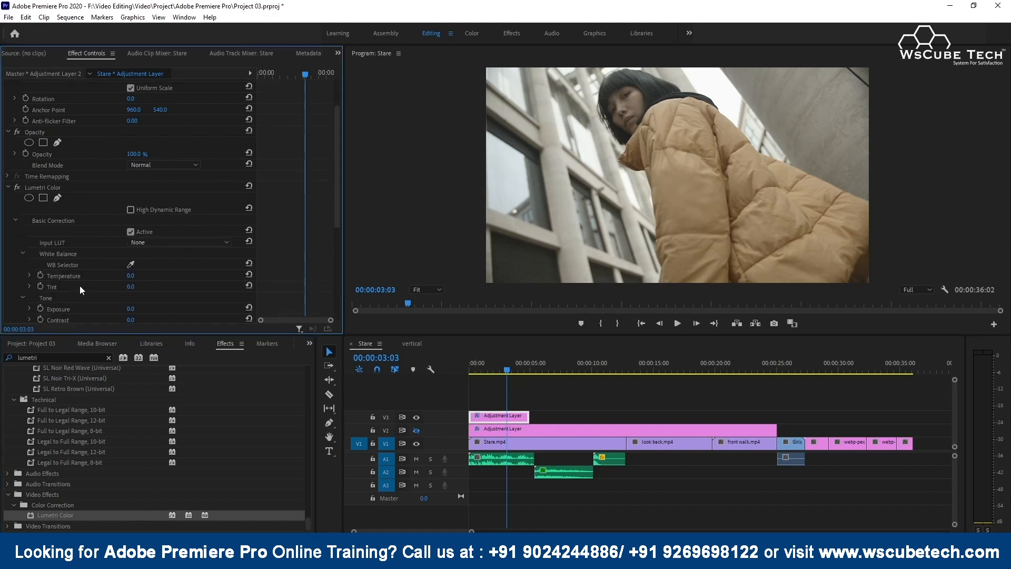
{"action": "scroll", "coordinate": [80, 286], "scroll_direction": "down", "scroll_amount": 2}
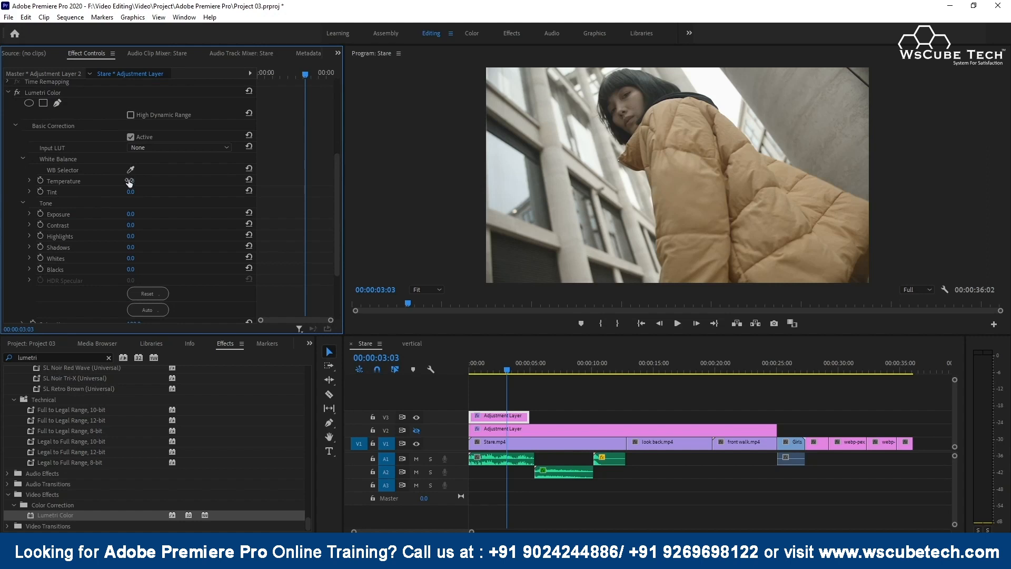
{"action": "left_click_drag", "start_coordinate": [129, 182], "coordinate": [139, 183]}
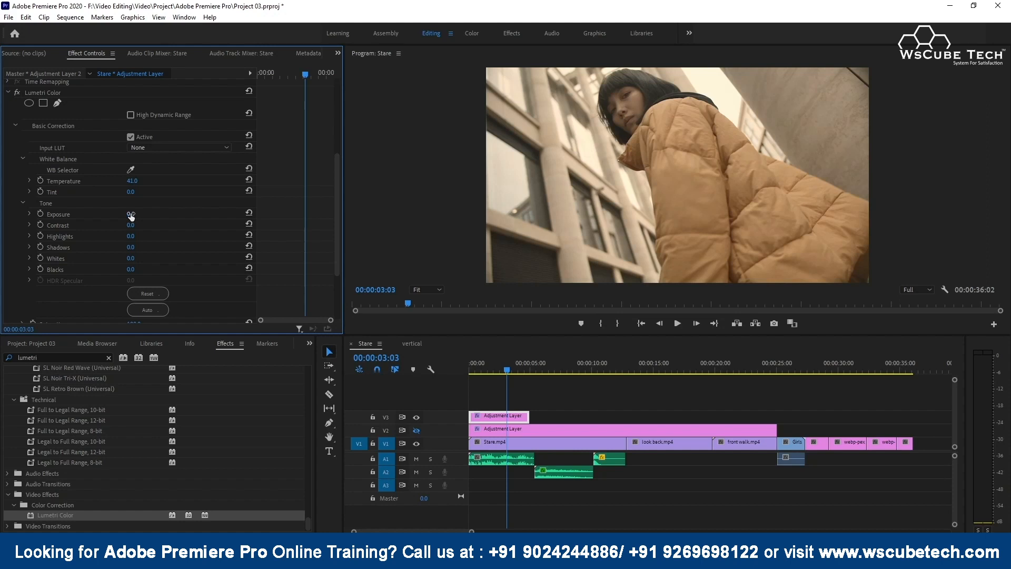
{"action": "left_click_drag", "start_coordinate": [131, 216], "coordinate": [133, 216]}
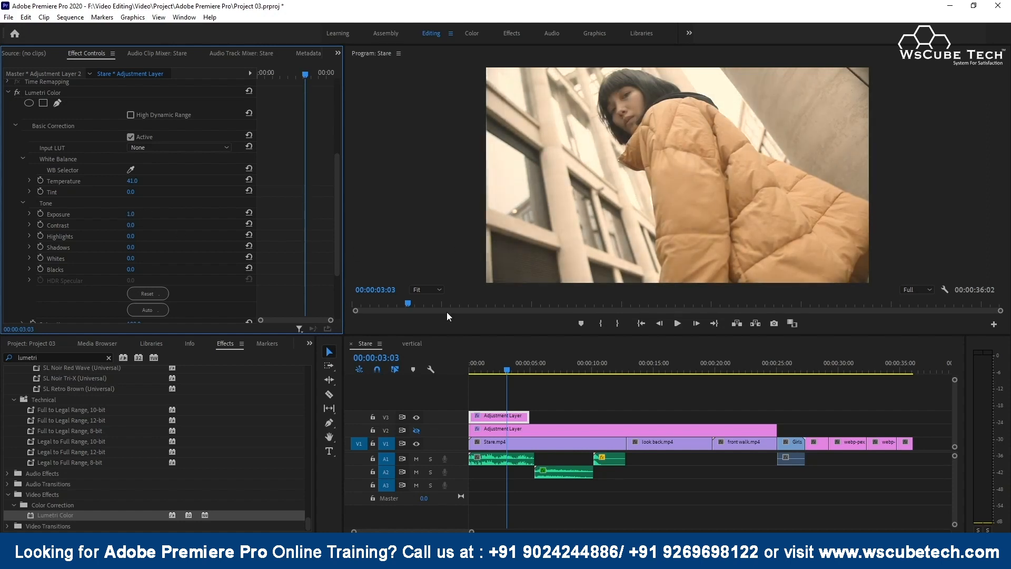
{"action": "left_click_drag", "start_coordinate": [527, 415], "coordinate": [776, 415]}
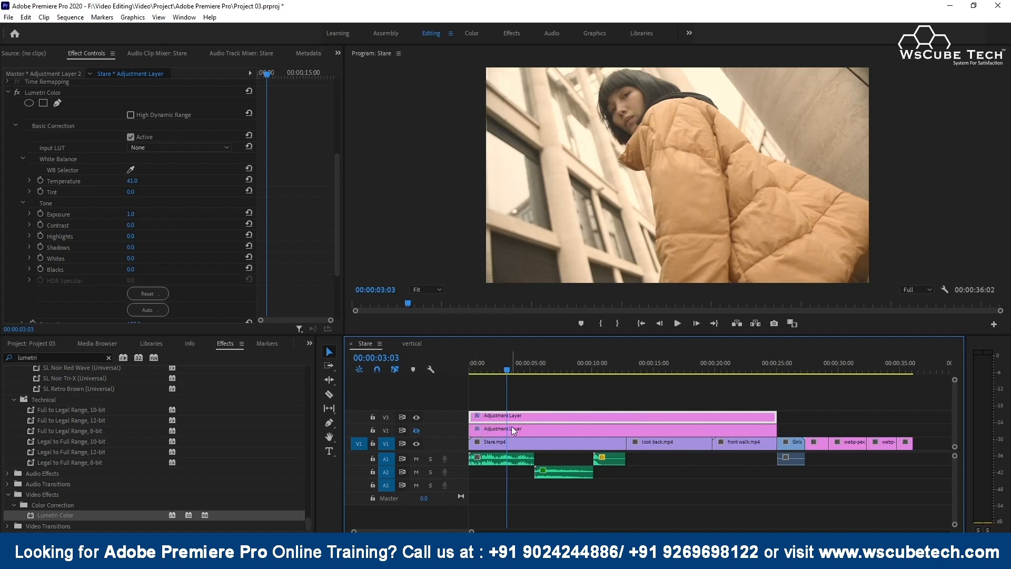
Compare the frame with tracks V2 and V3 shown separately and together, and check each adjustment layer's effect settings
{"action": "left_click", "coordinate": [416, 417]}
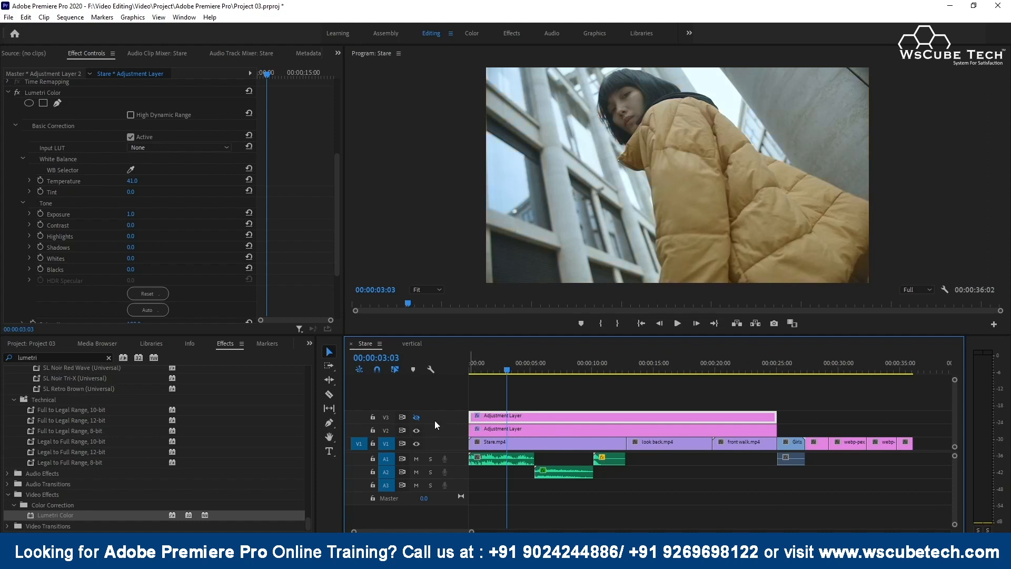
{"action": "left_click", "coordinate": [415, 430]}
{"action": "left_click", "coordinate": [416, 417]}
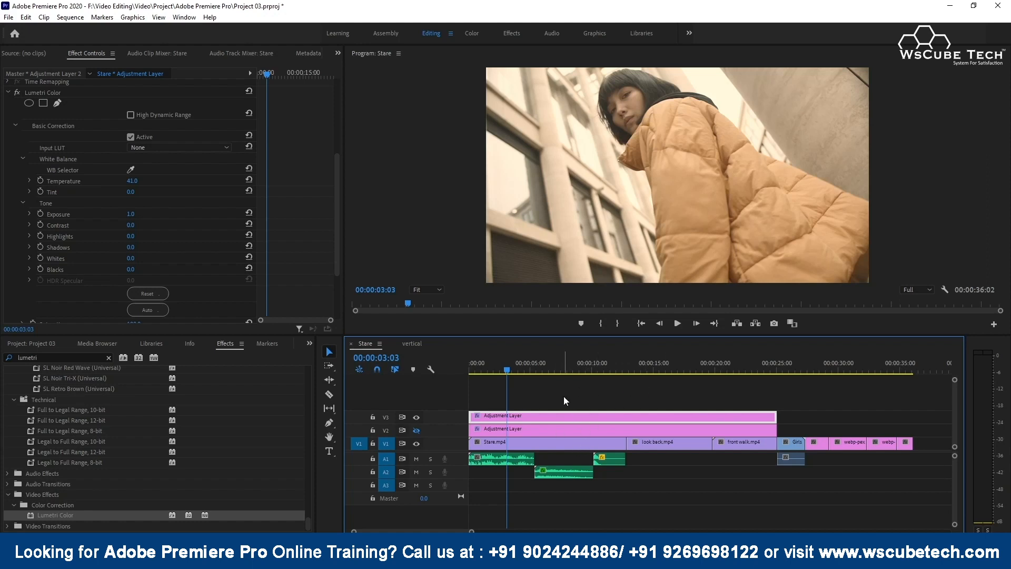
{"action": "left_click", "coordinate": [416, 417]}
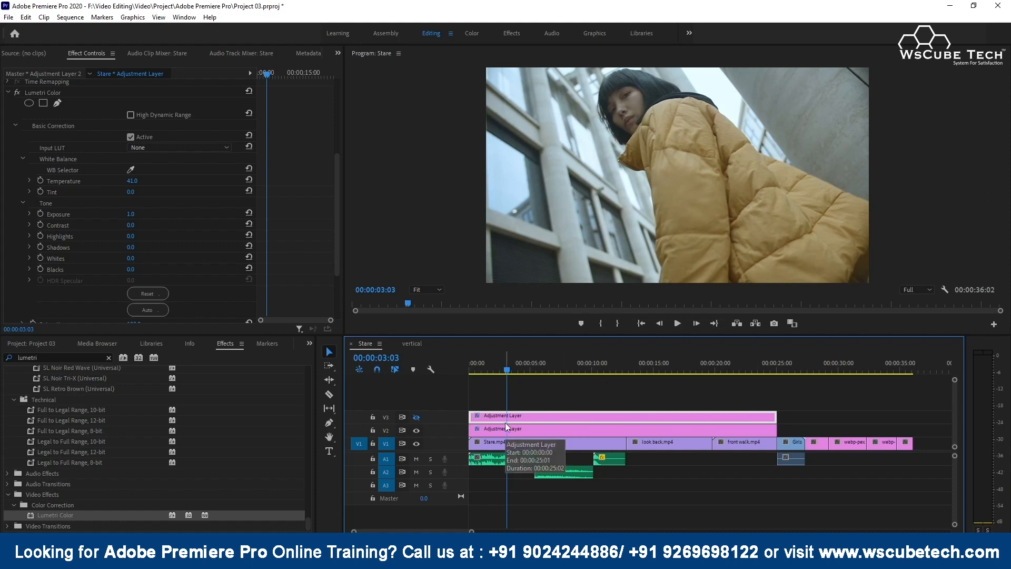
{"action": "left_click", "coordinate": [416, 417]}
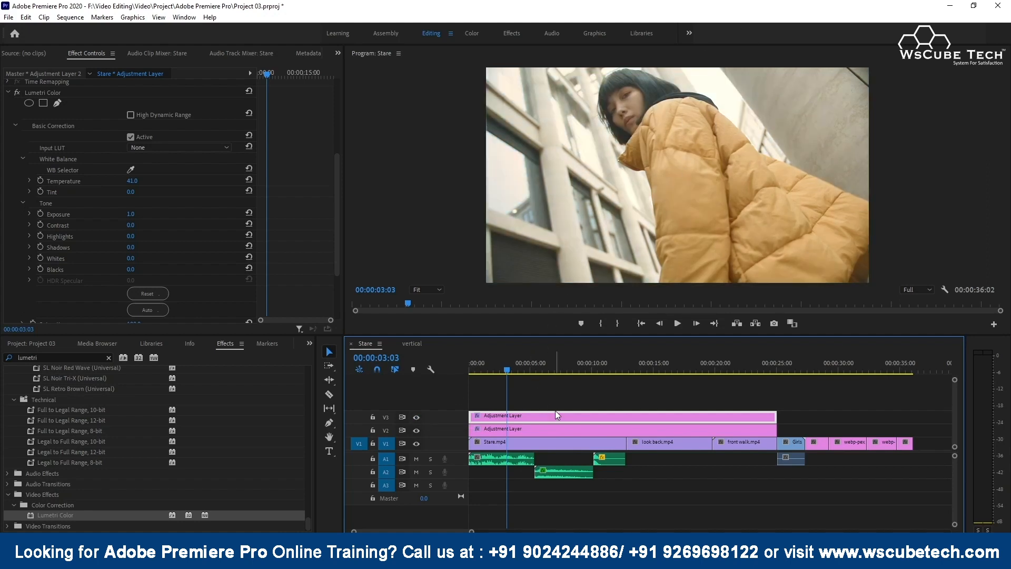
{"action": "left_click", "coordinate": [530, 431]}
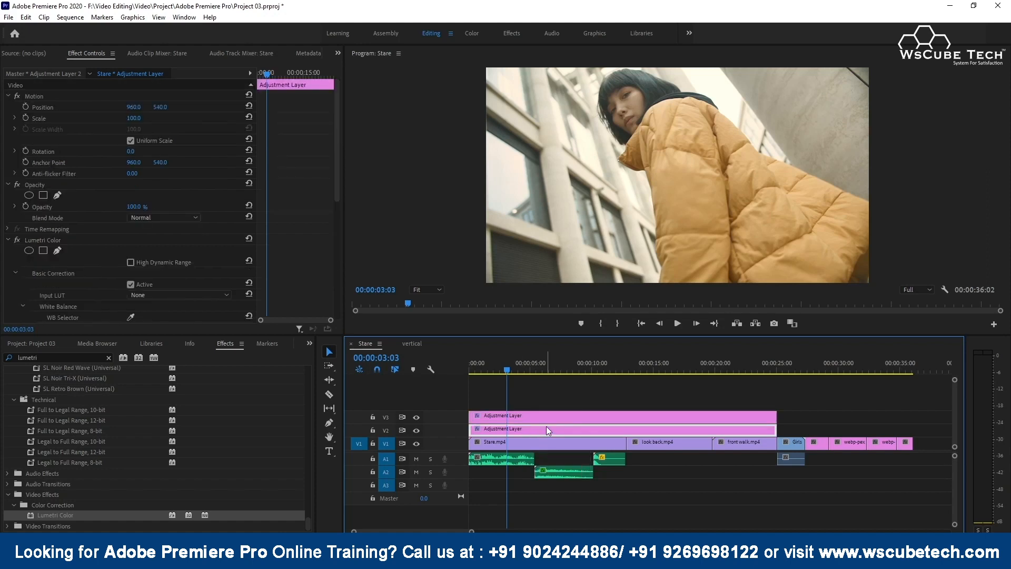
{"action": "left_click", "coordinate": [552, 414]}
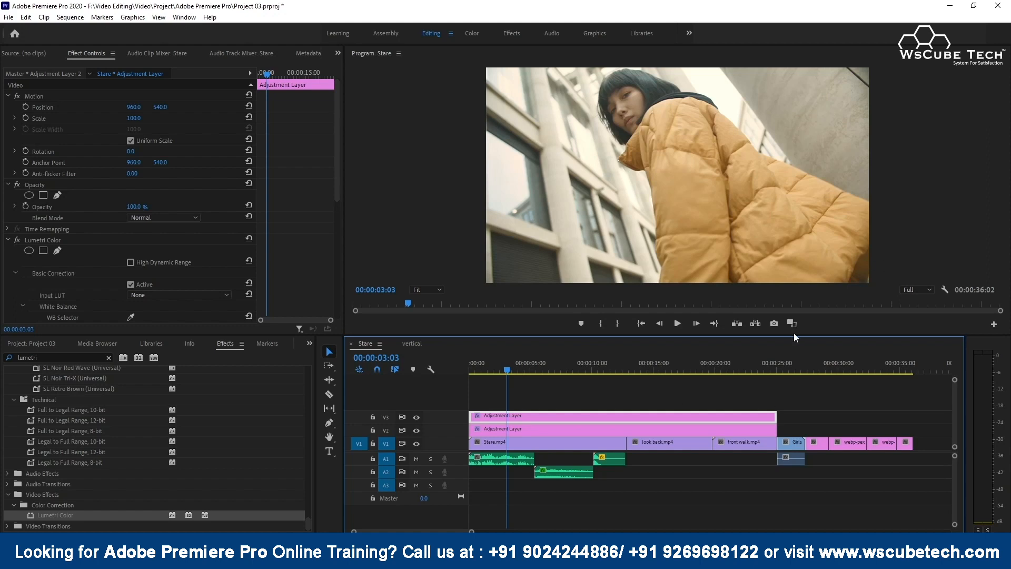
View the frame at 00:00:25:16 and extend the V2 adjustment layer over the clip following front walk.mp4
{"action": "left_click", "coordinate": [785, 369]}
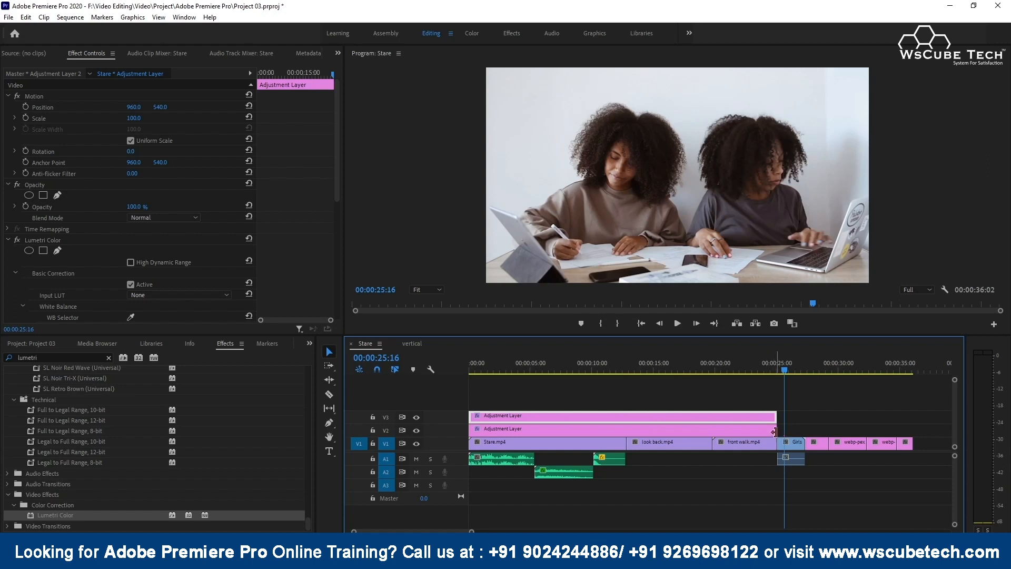
{"action": "left_click_drag", "start_coordinate": [774, 431], "coordinate": [804, 429]}
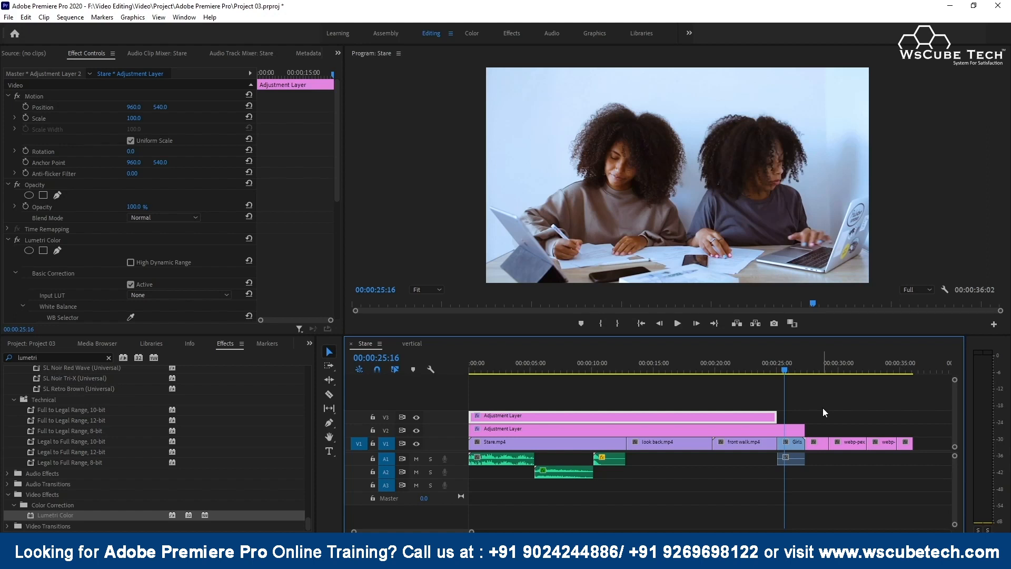
Park the playhead at 00:00:17:10, delete the V3 adjustment layer and trim the V2 one back to the end of front walk.mp4
{"action": "left_click", "coordinate": [684, 367]}
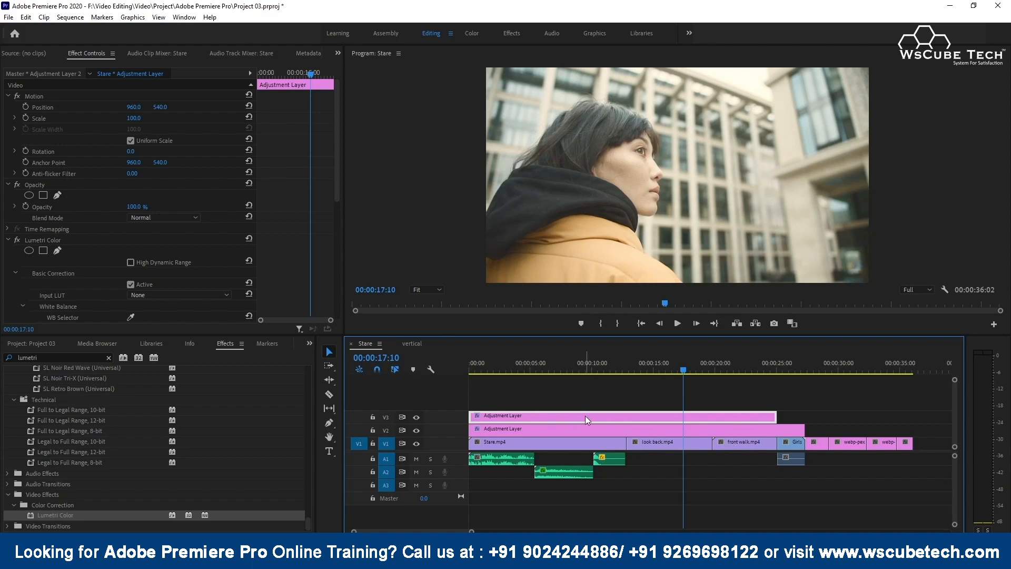
{"action": "key", "text": "Delete"}
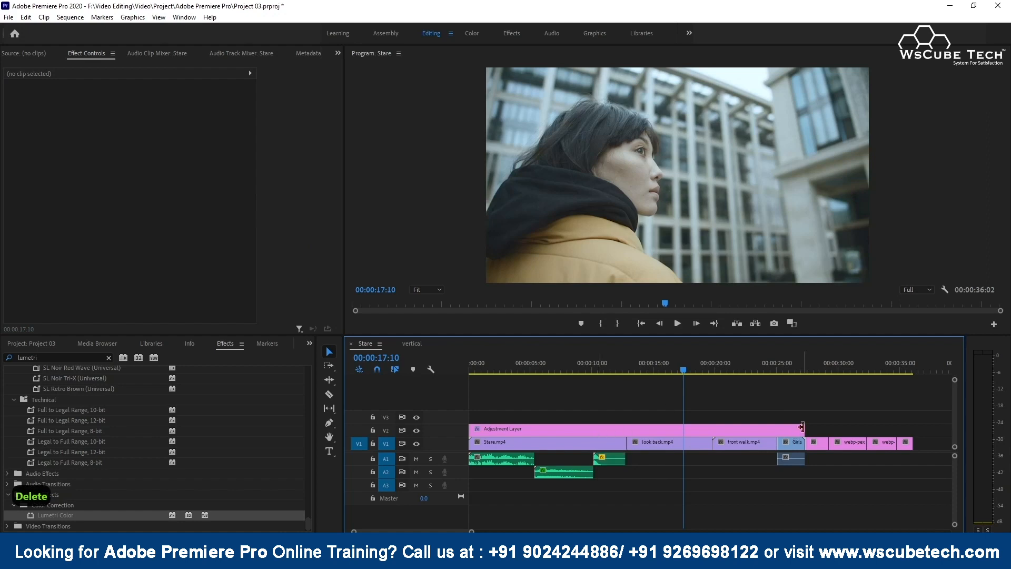
{"action": "left_click_drag", "start_coordinate": [801, 427], "coordinate": [776, 428]}
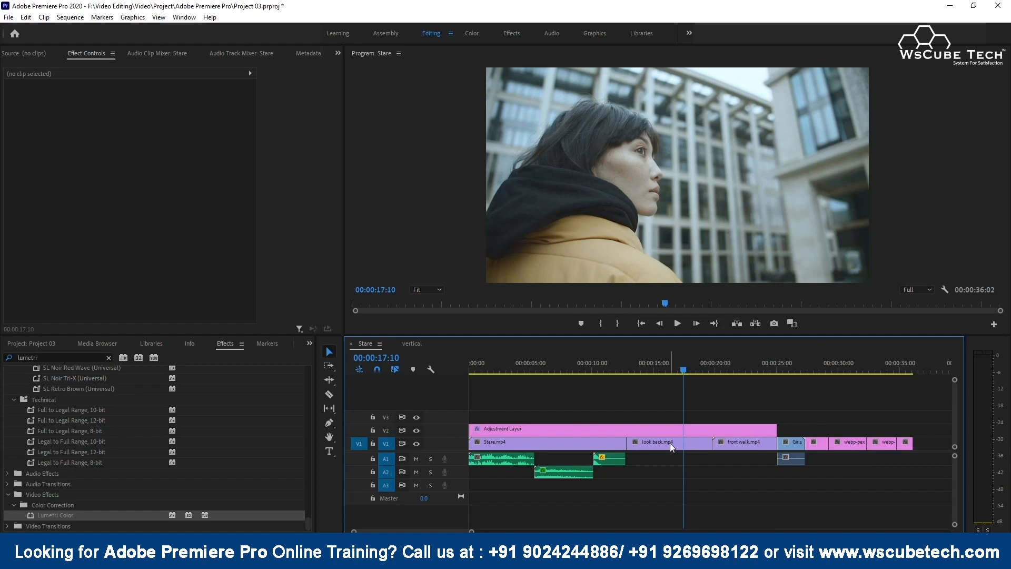